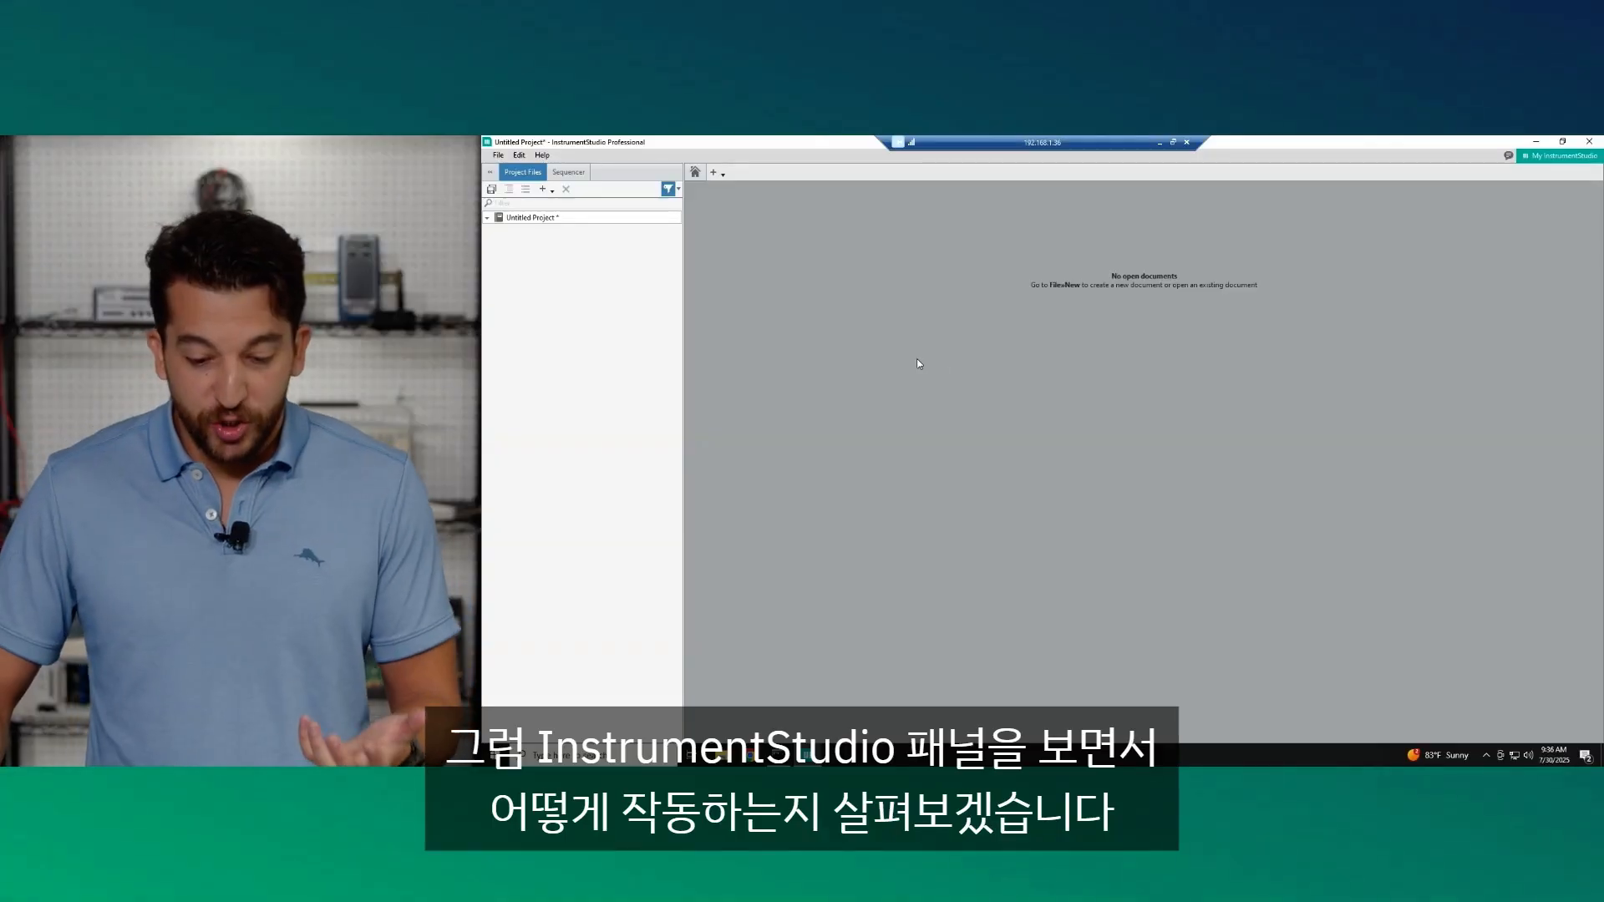
- Create a manual layout for VST1 with the RF Signal Analyzer as large panel and the RF Signal Generator as small panel
click(722, 174)
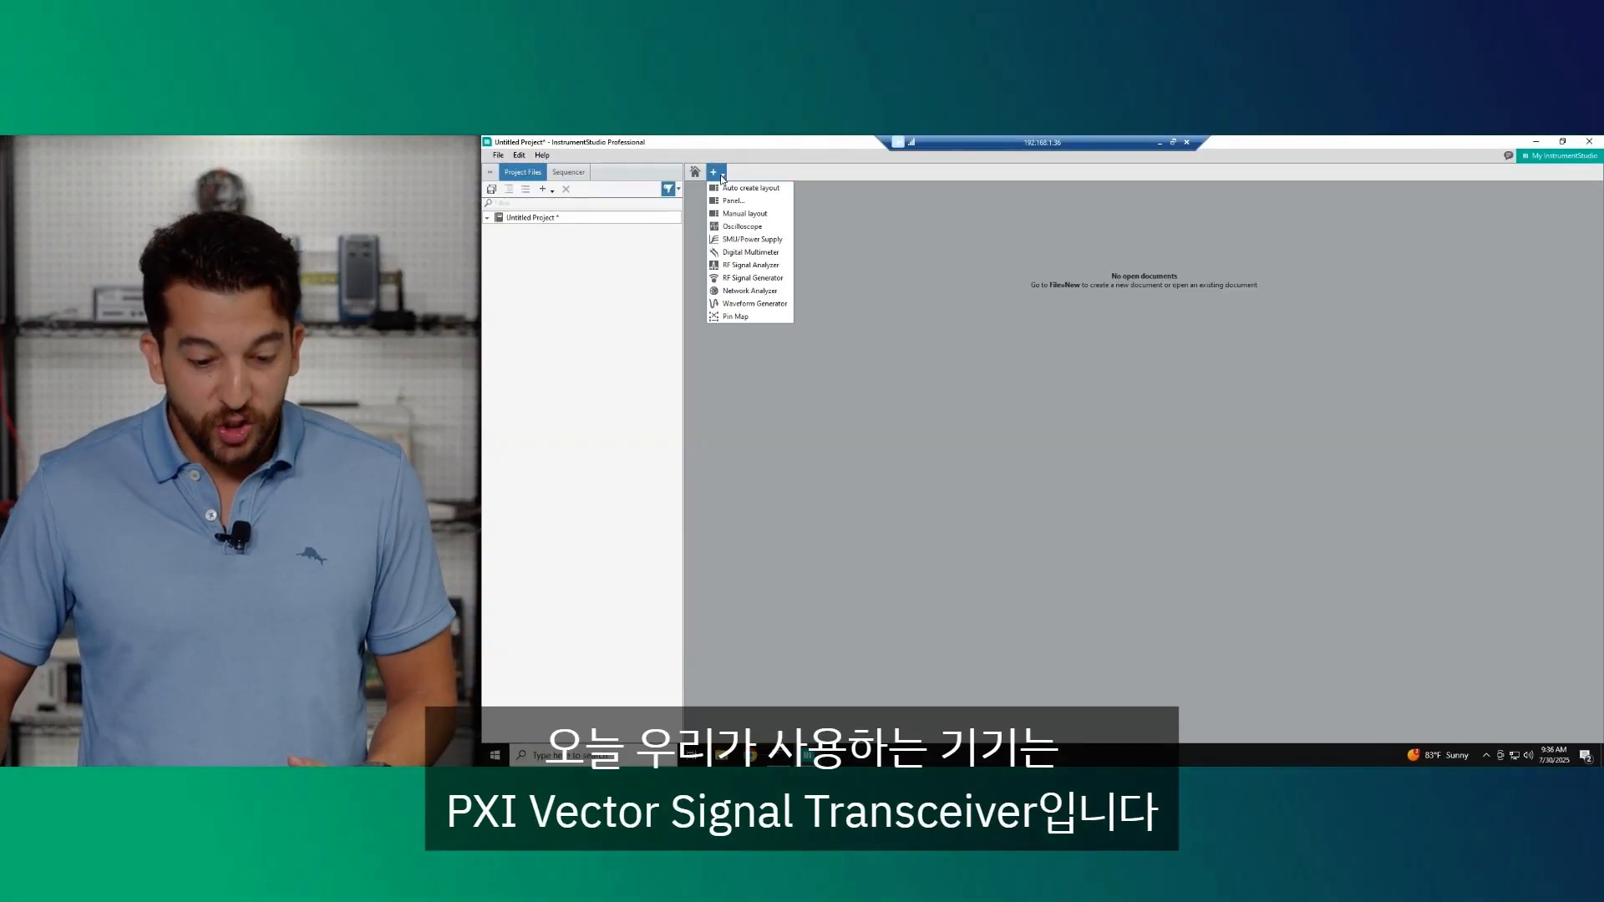
click(740, 215)
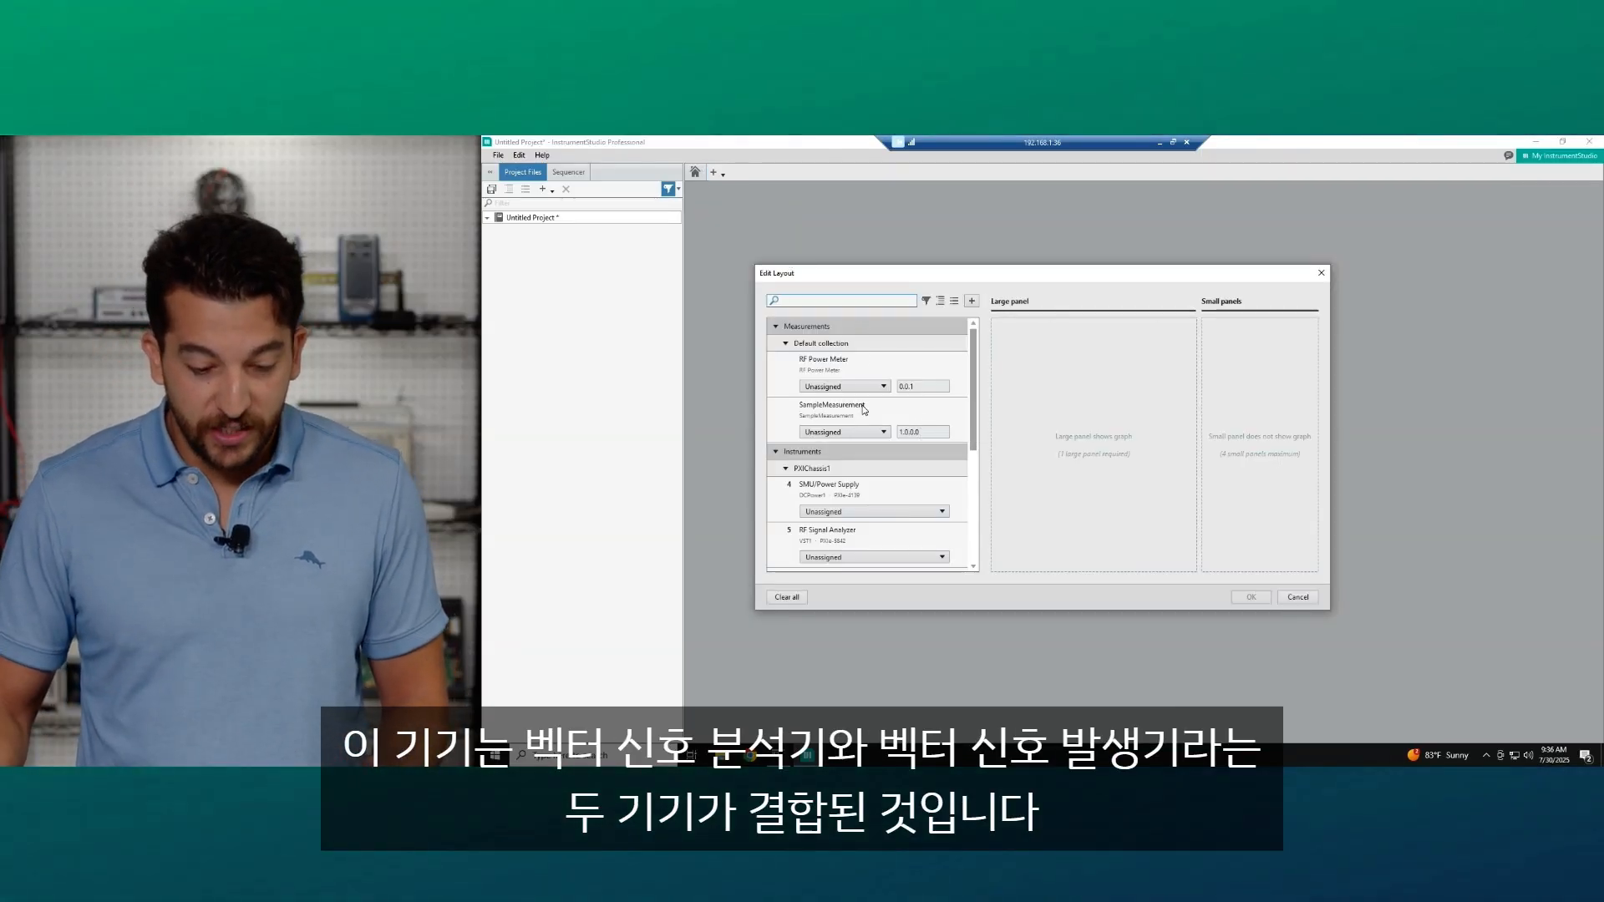
scroll(862, 405, down, 4)
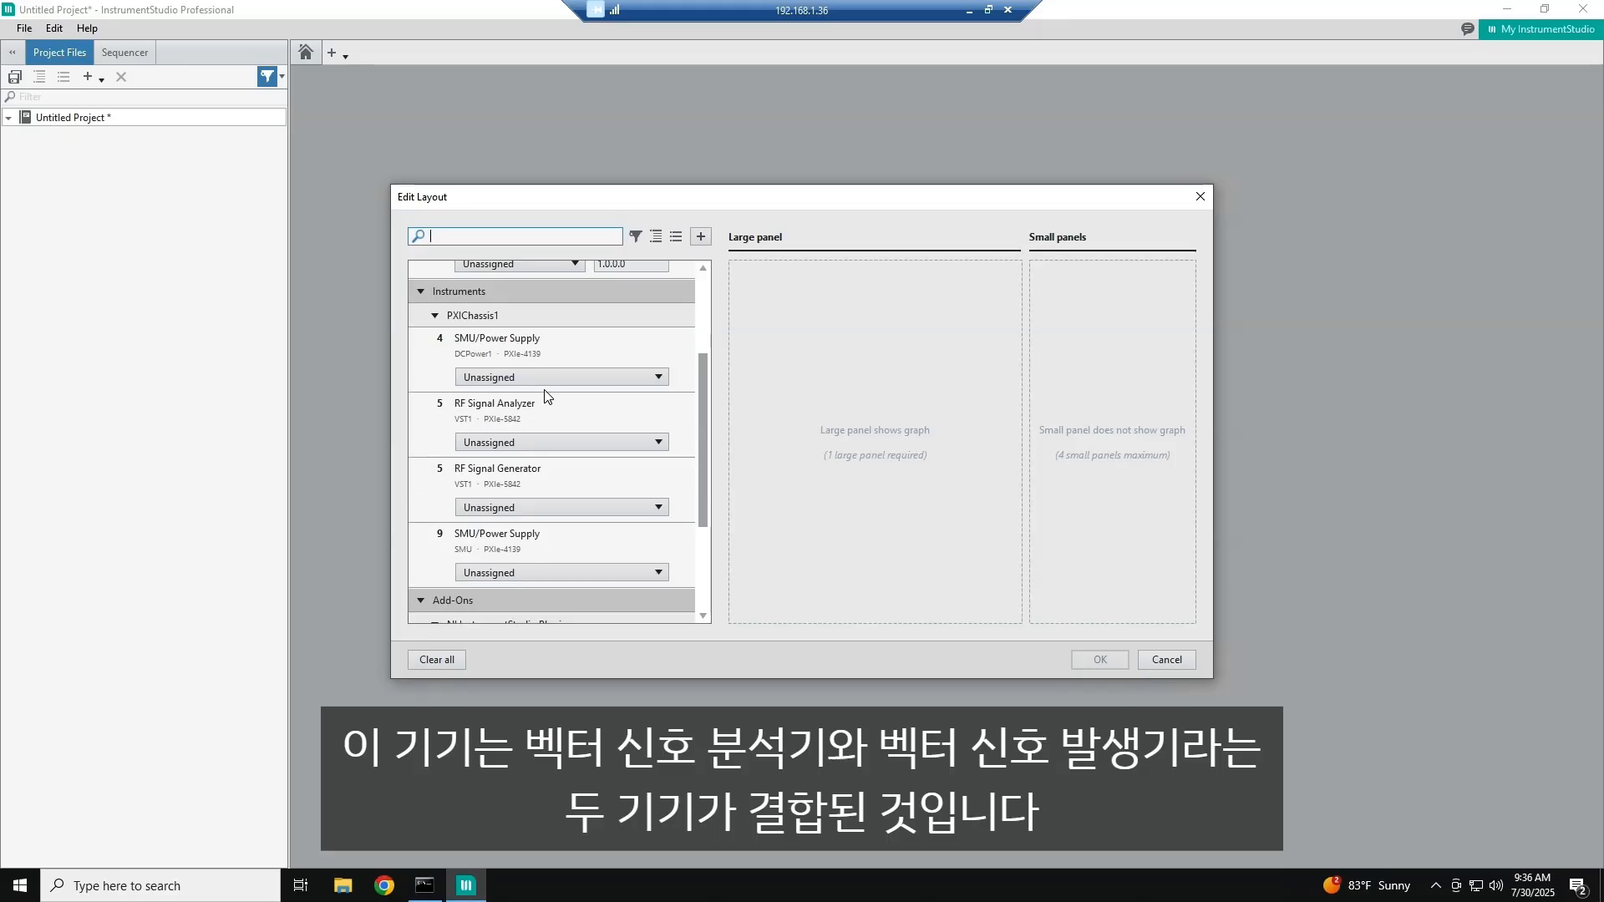
click(524, 442)
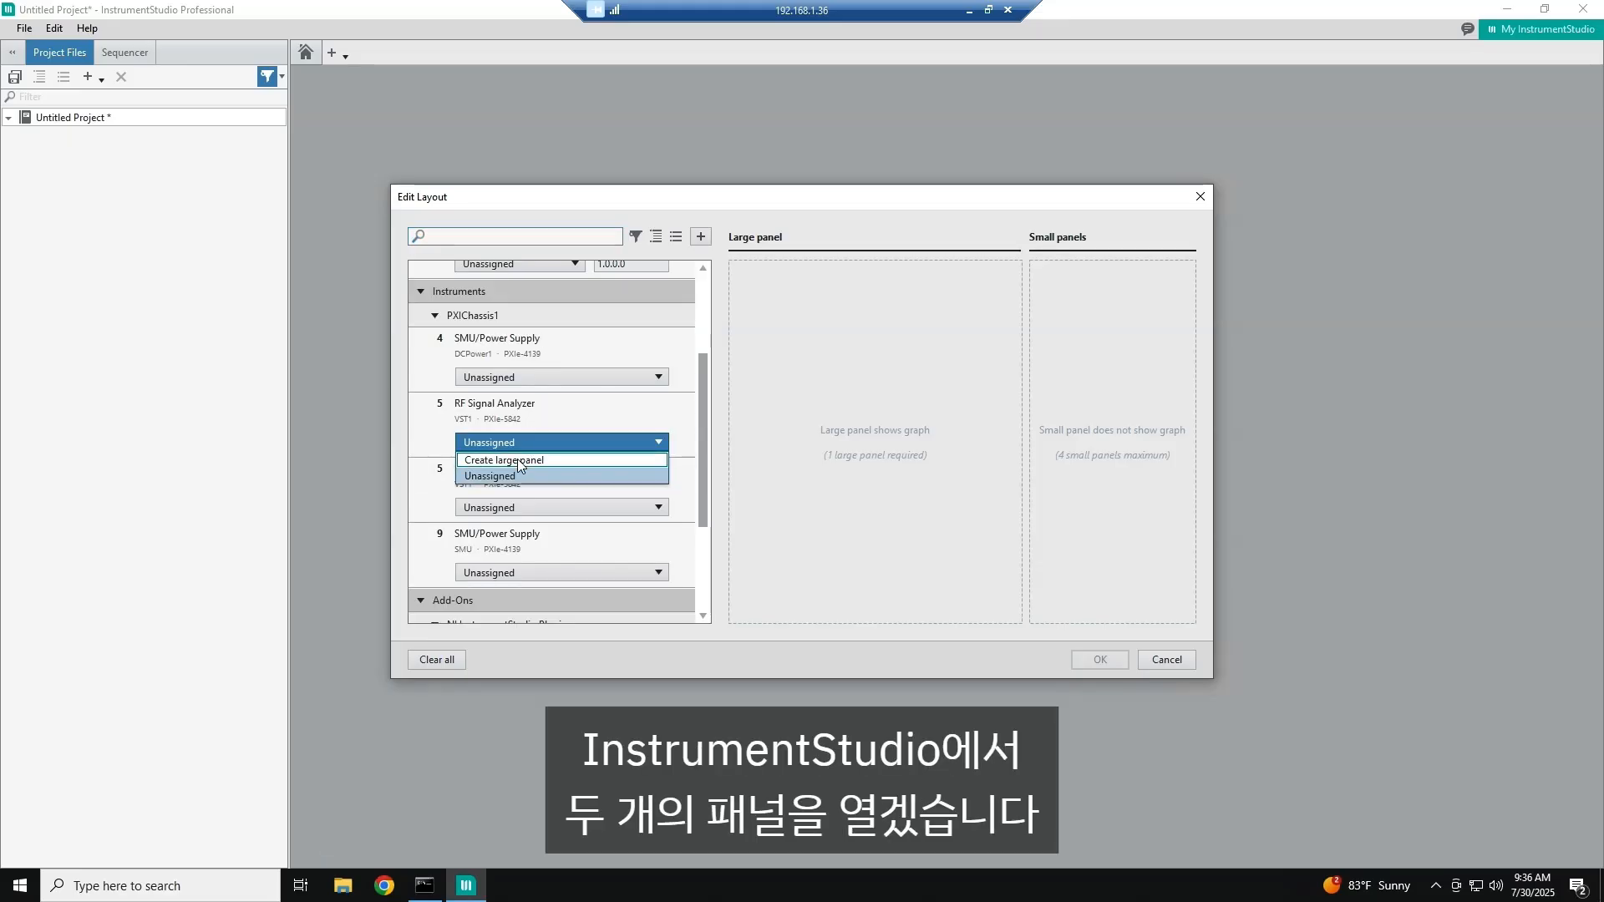
click(519, 461)
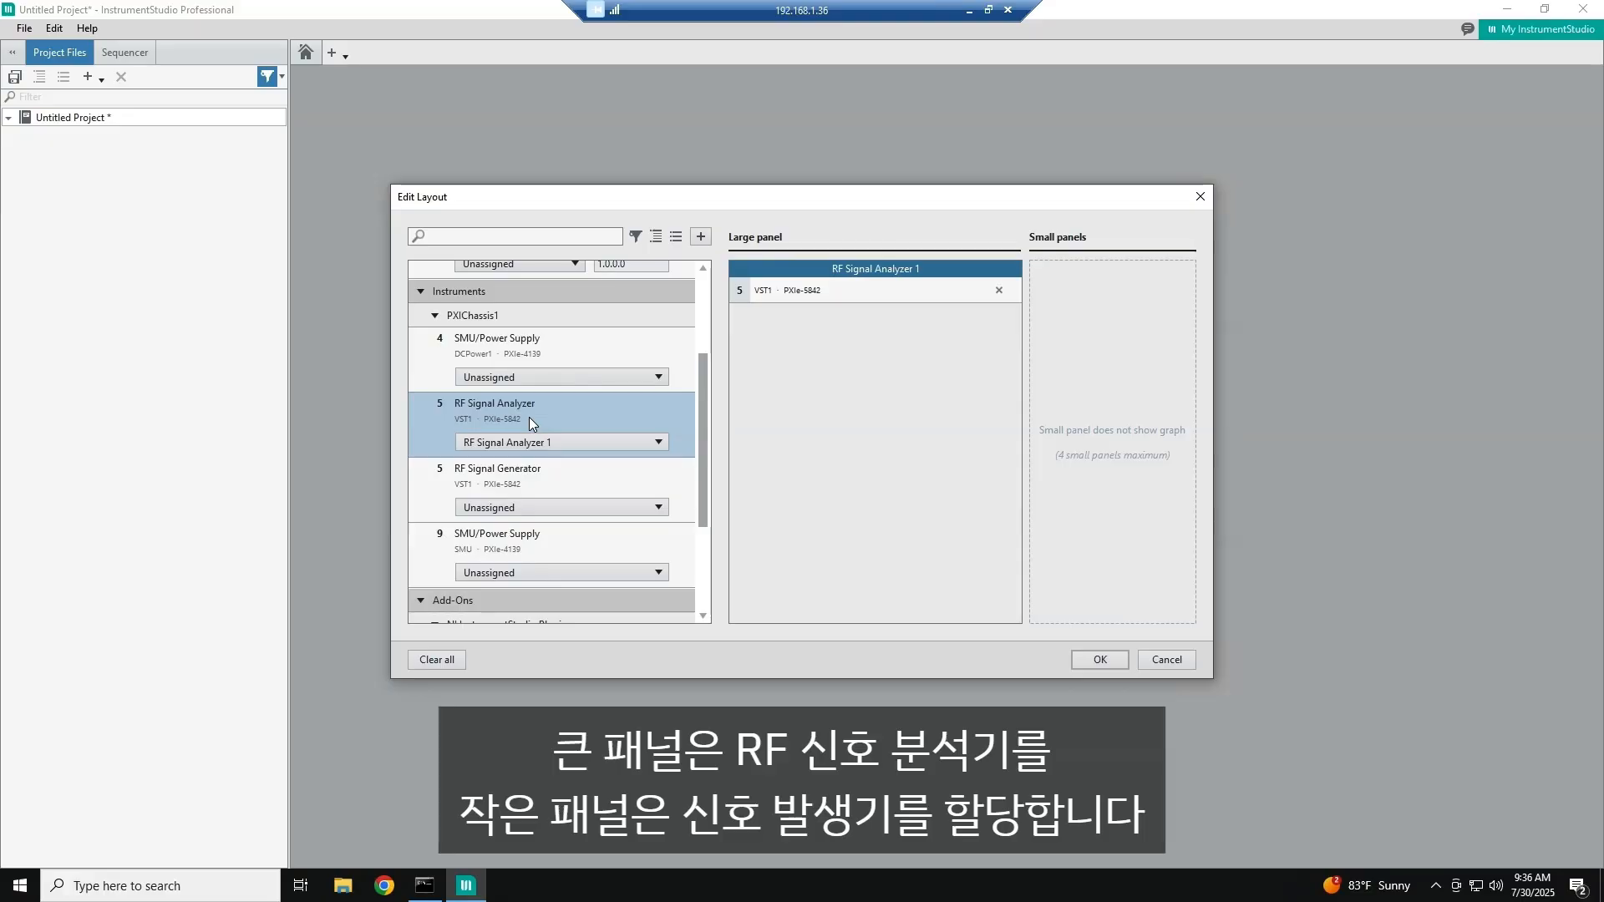
click(526, 507)
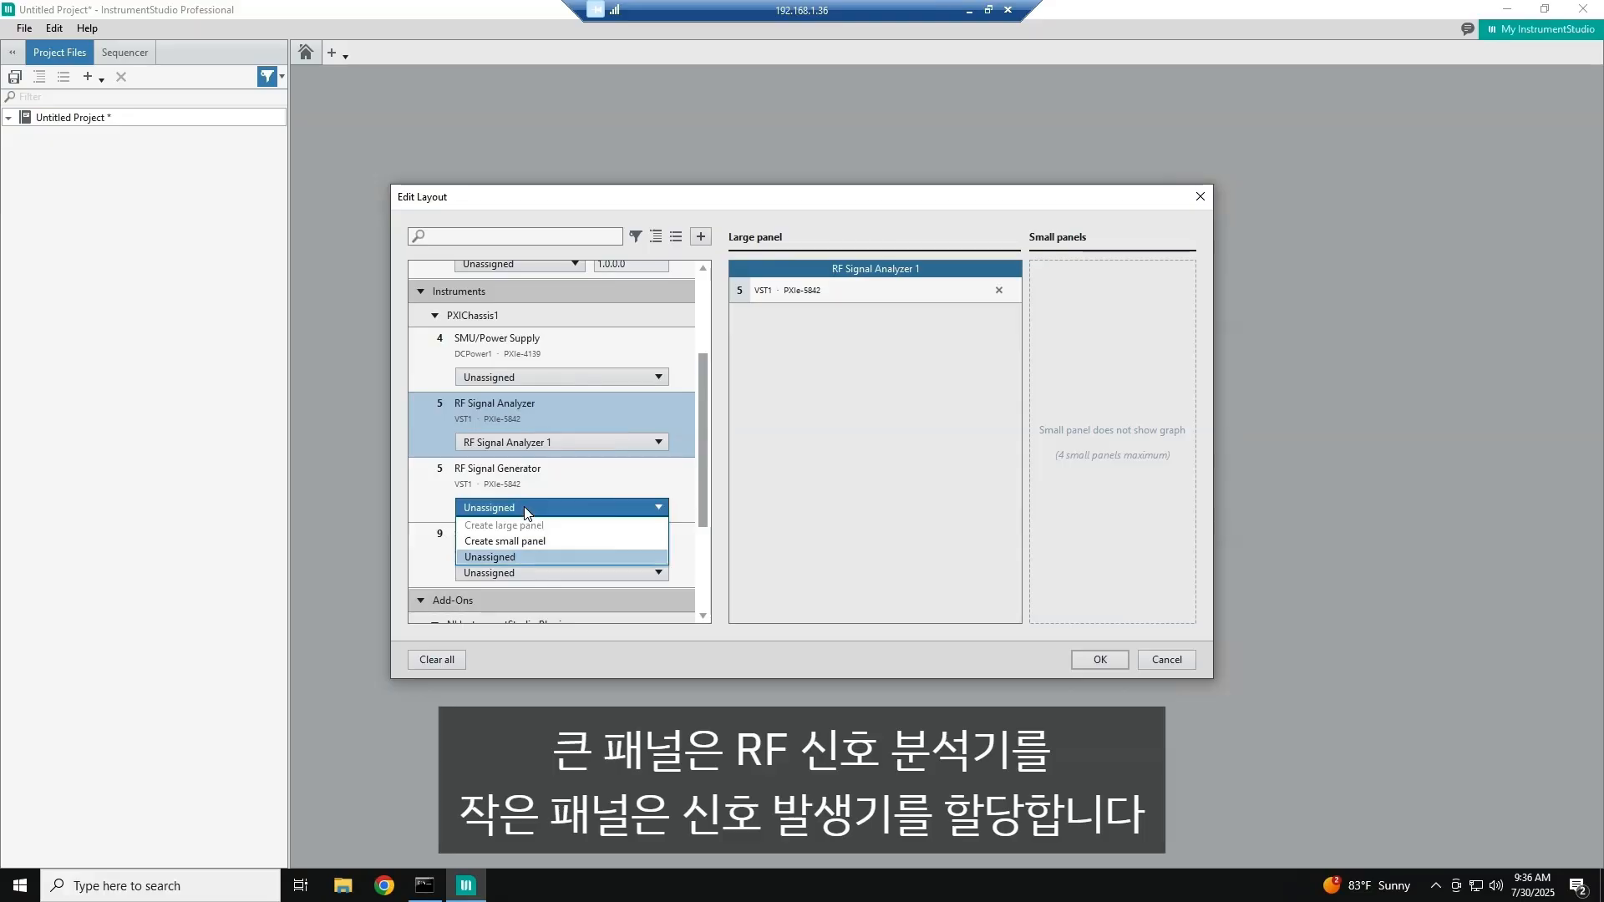
click(519, 541)
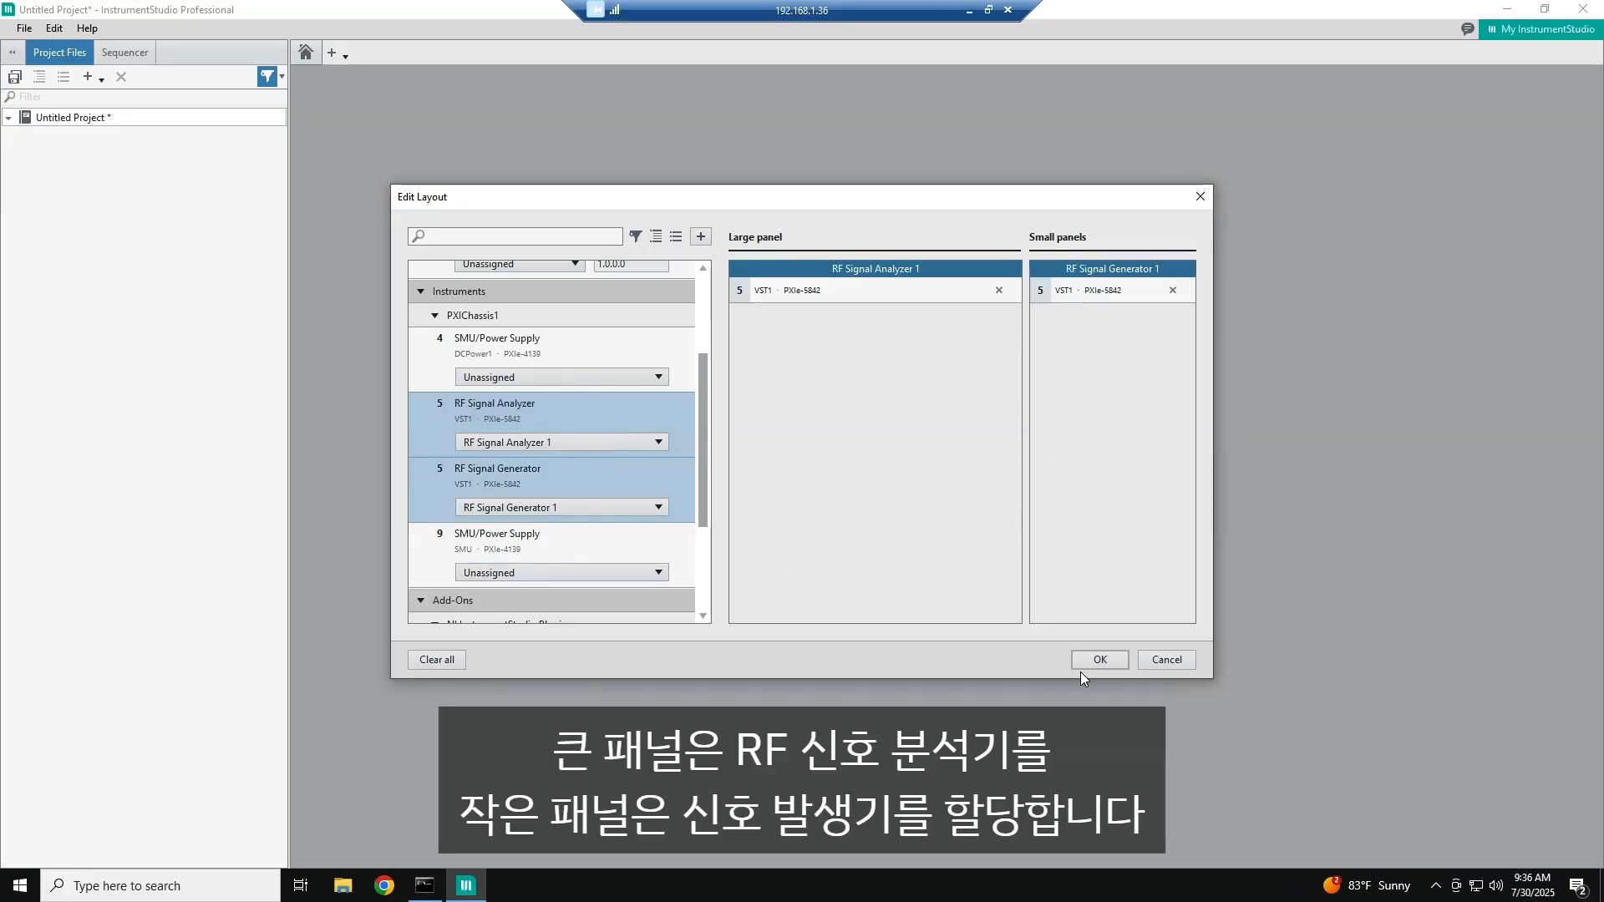
click(1099, 660)
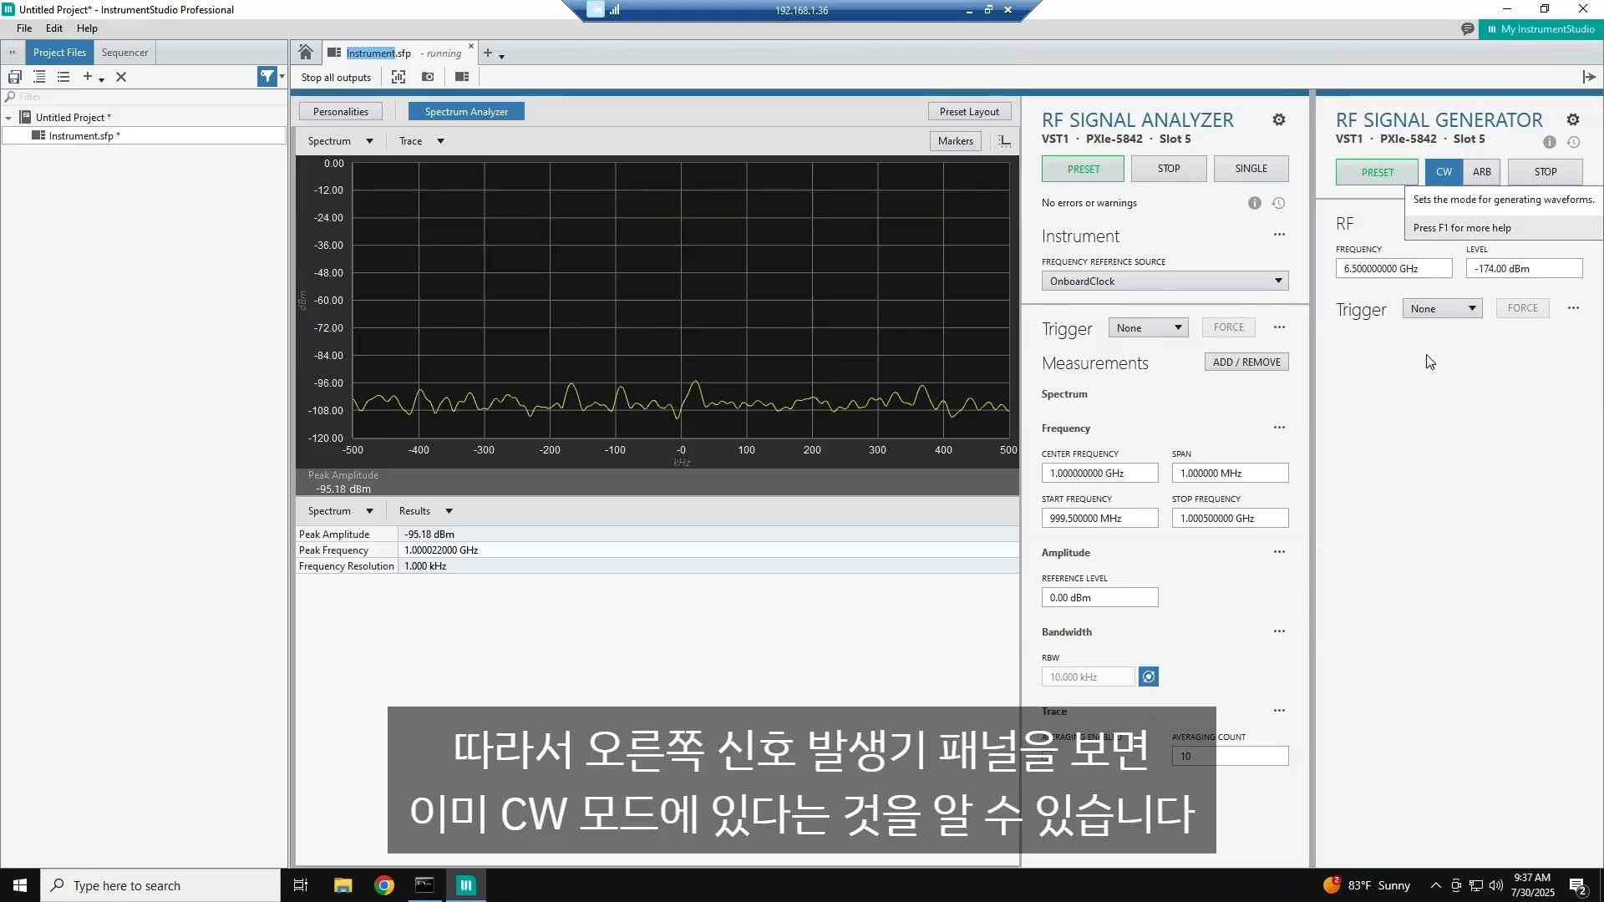
- Set the RF signal generator's frequency to 2.4 GHz and level to 0 dBm, and turn on its RF output
drag(1420, 268, 1351, 268)
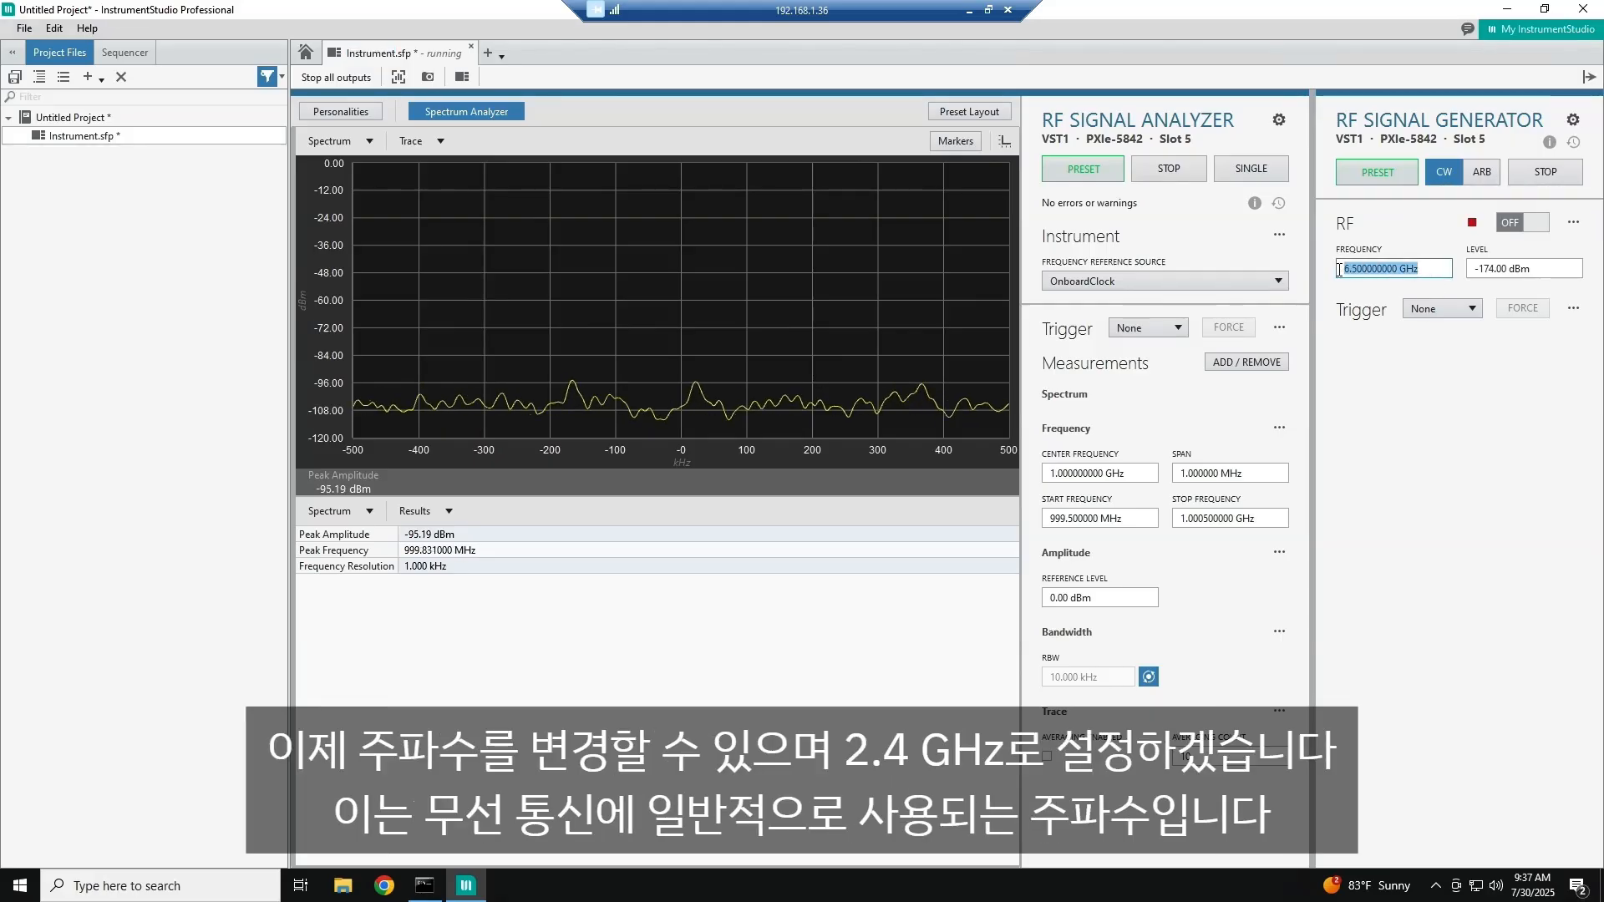
text(2.4)
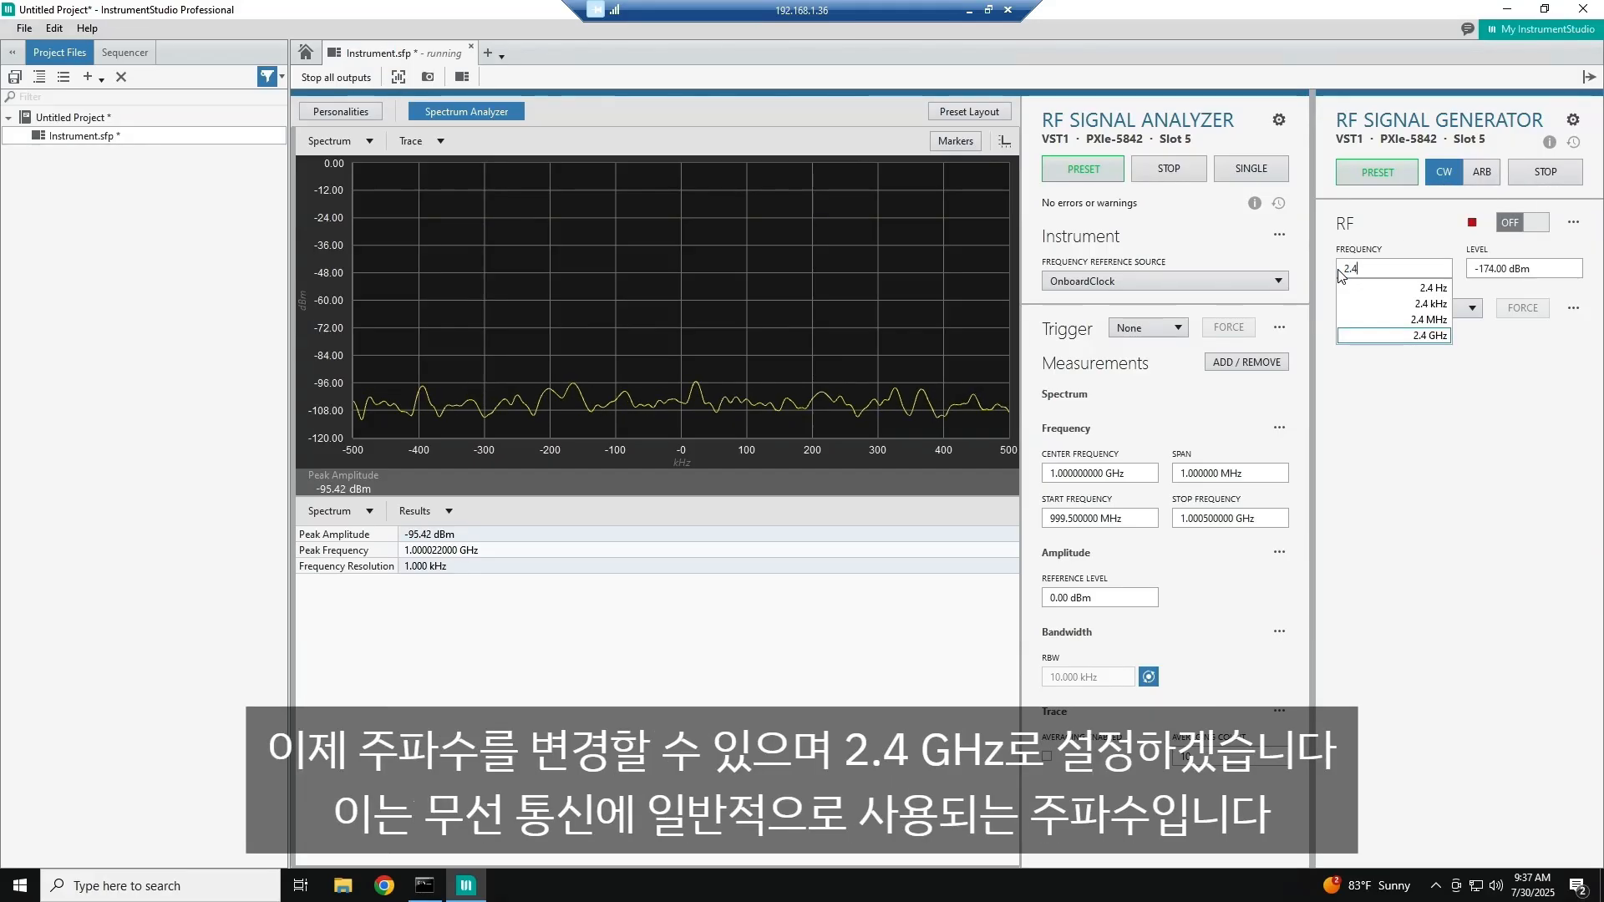
key(Return)
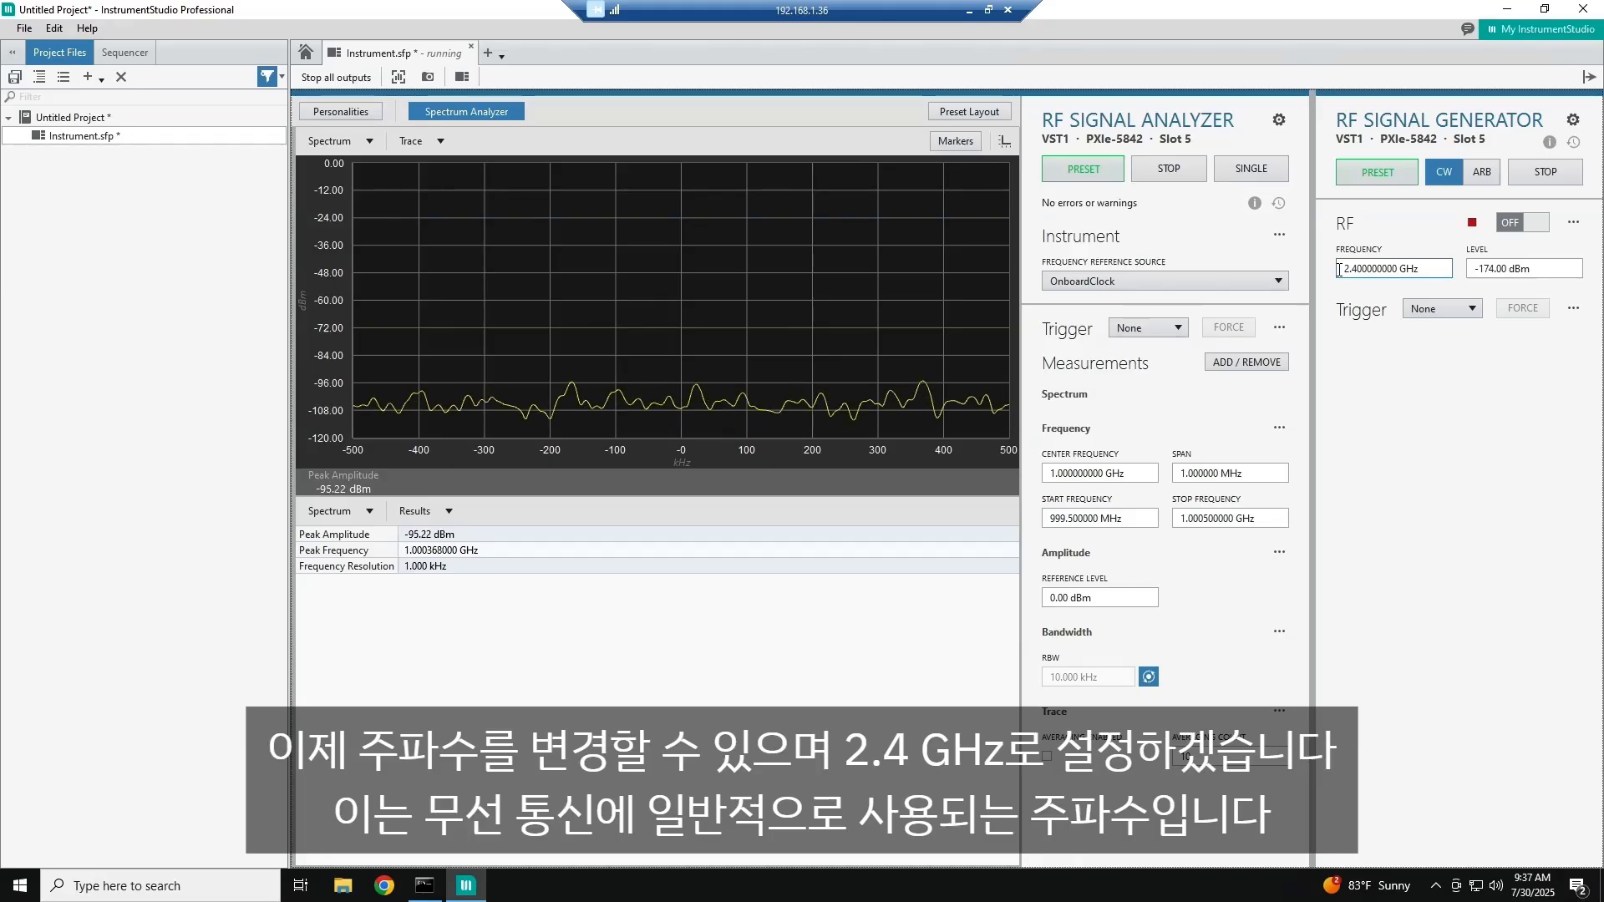
drag(1537, 268, 1465, 281)
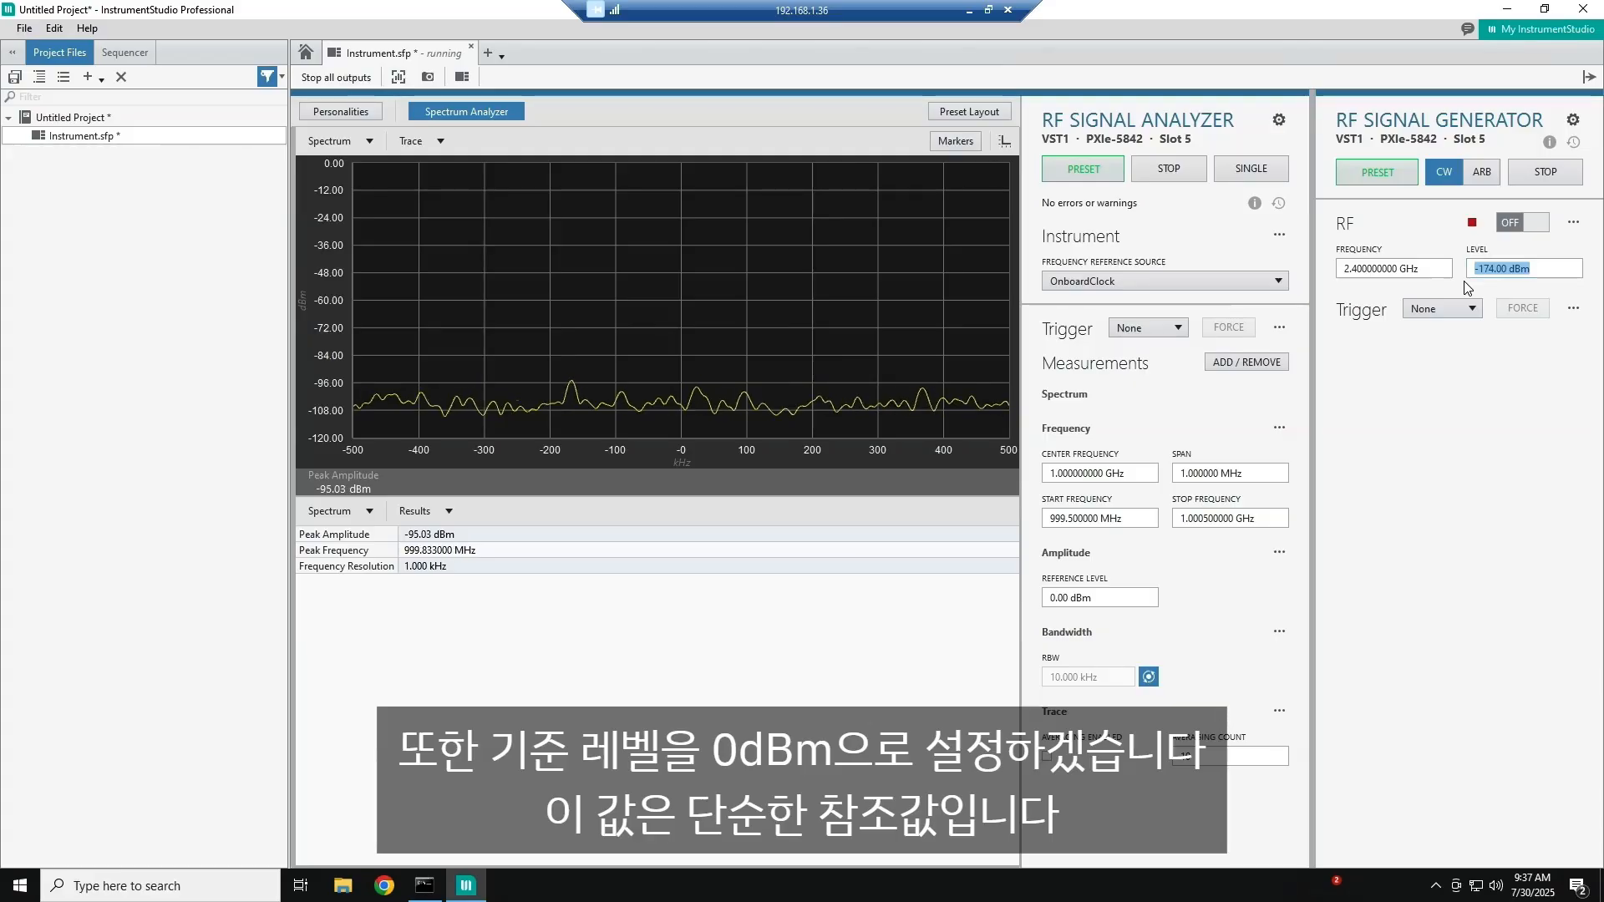
text(0)
key(Return)
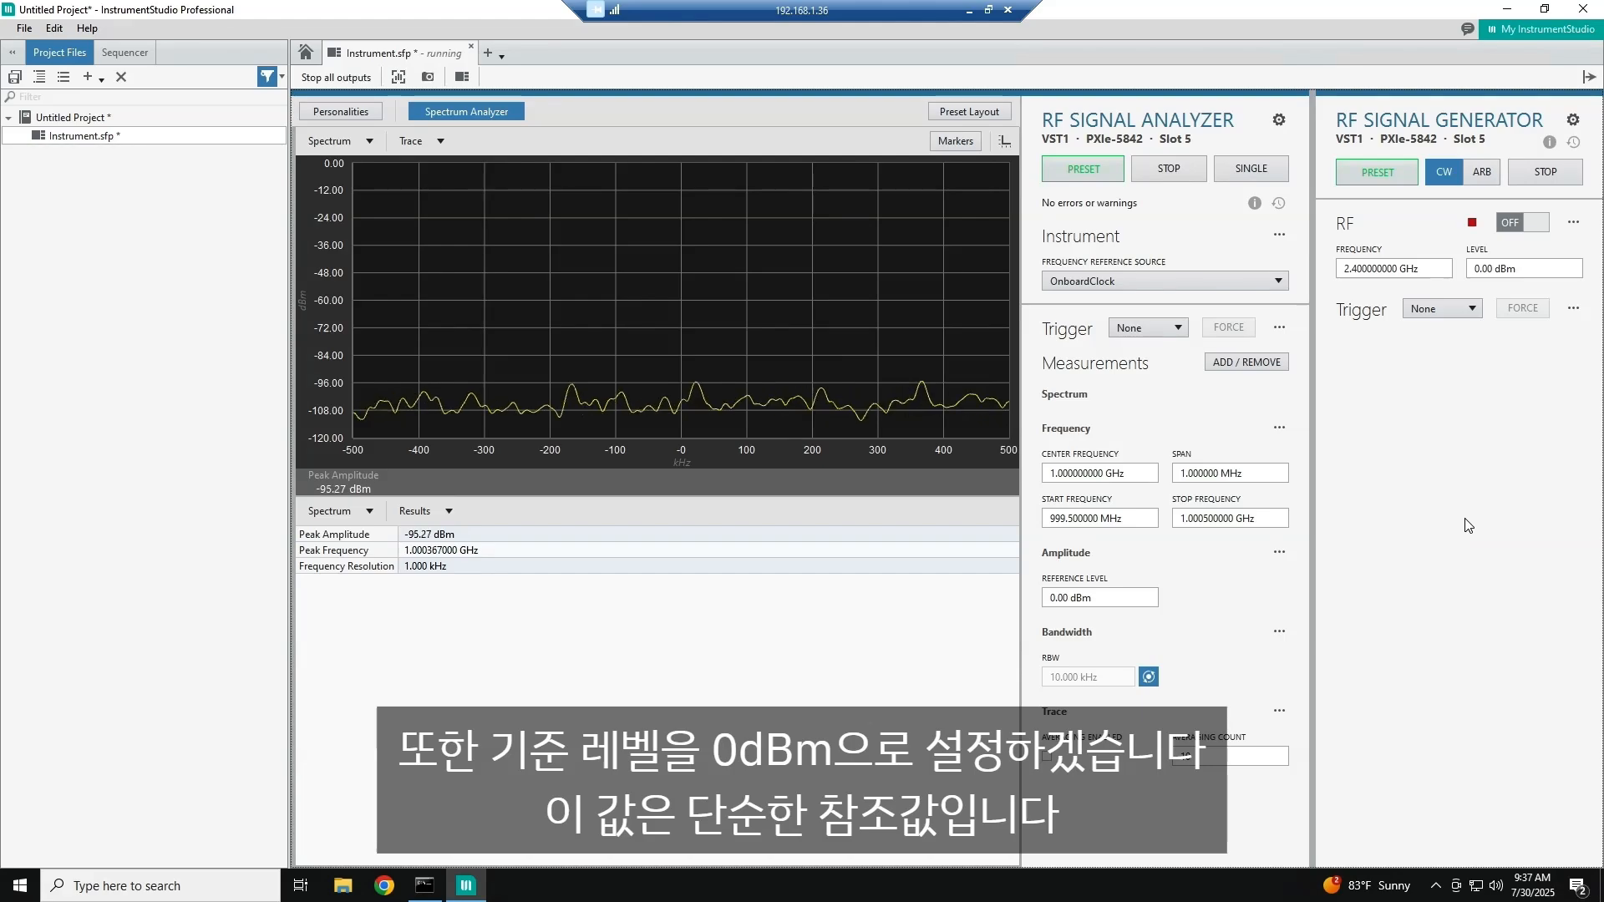
click(1535, 223)
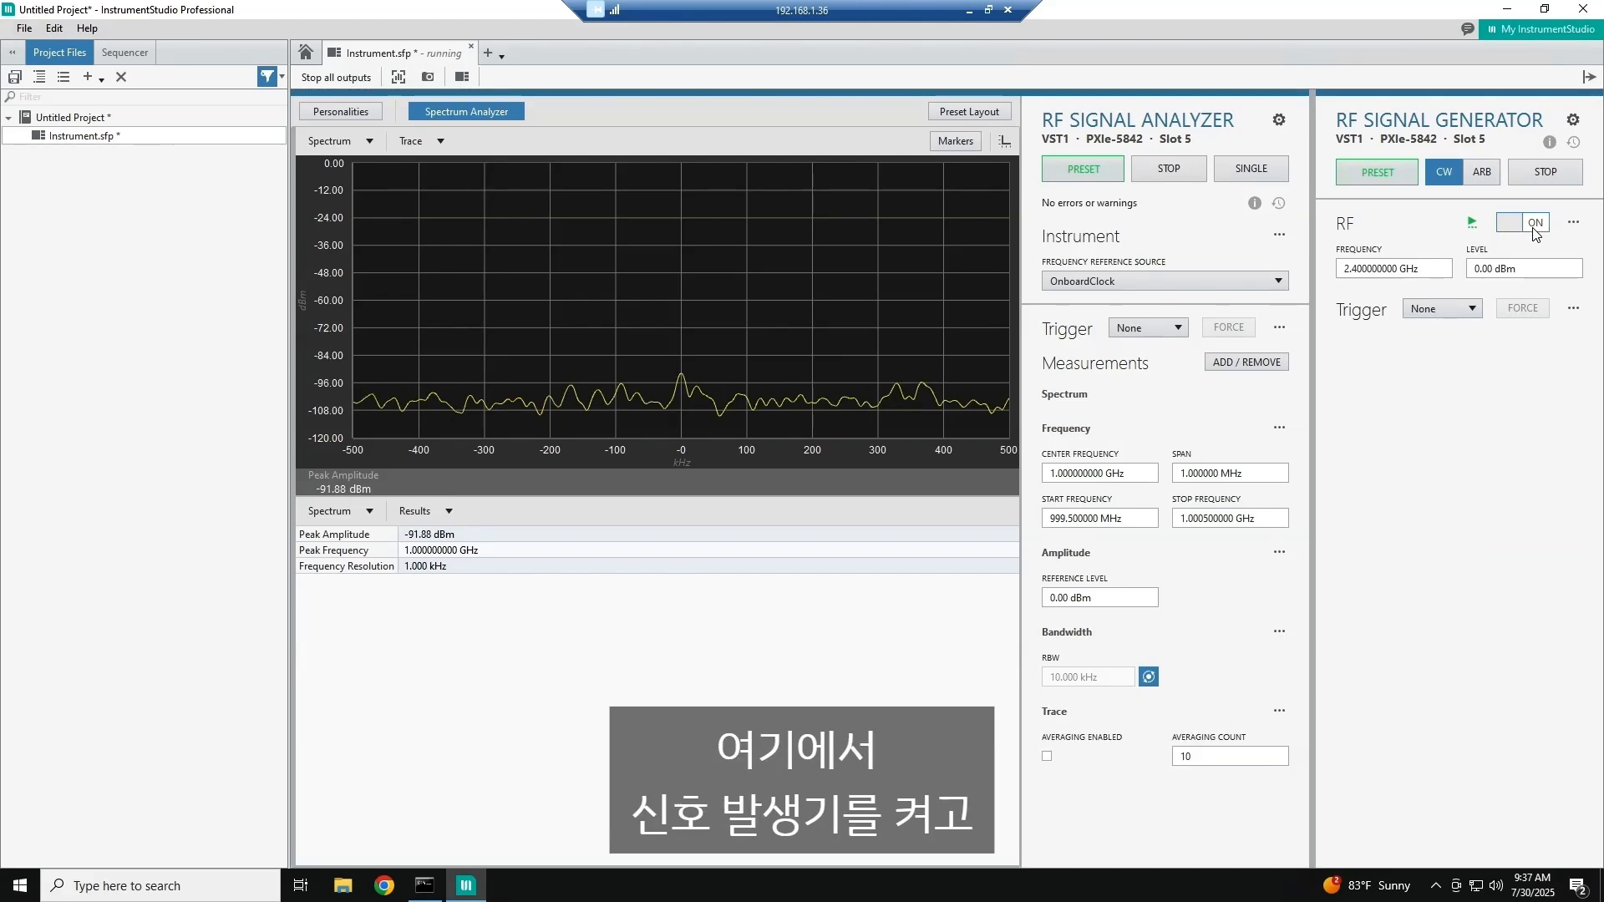
- Set the RF signal analyzer's center frequency to 2.4 GHz
drag(1137, 474, 1040, 477)
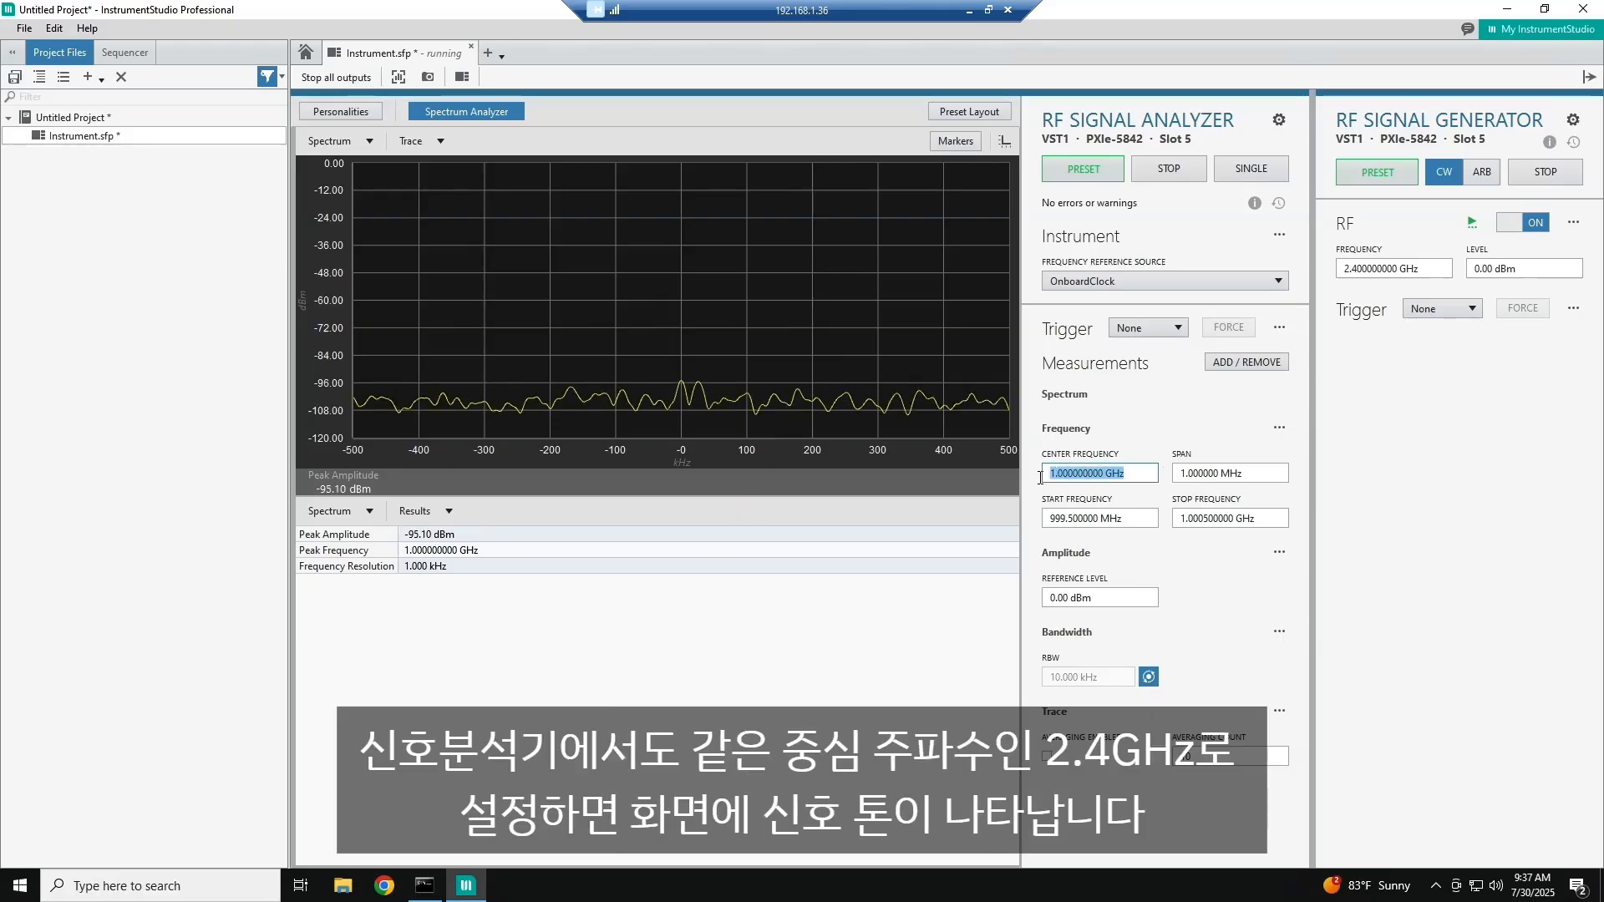
text(2.)
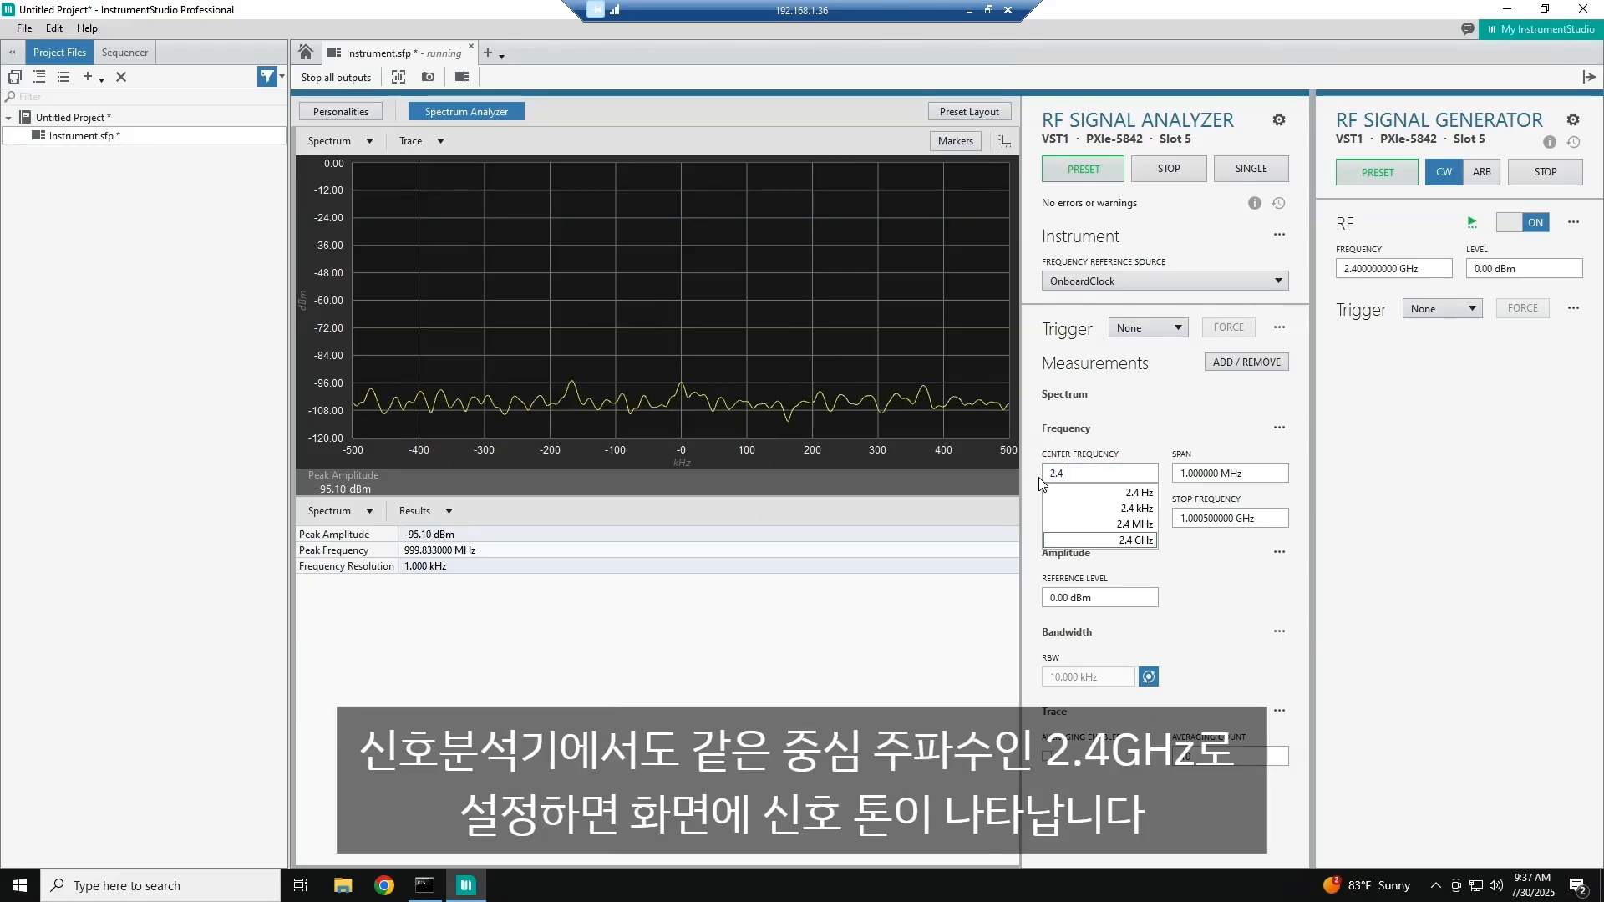
text(4)
key(Return)
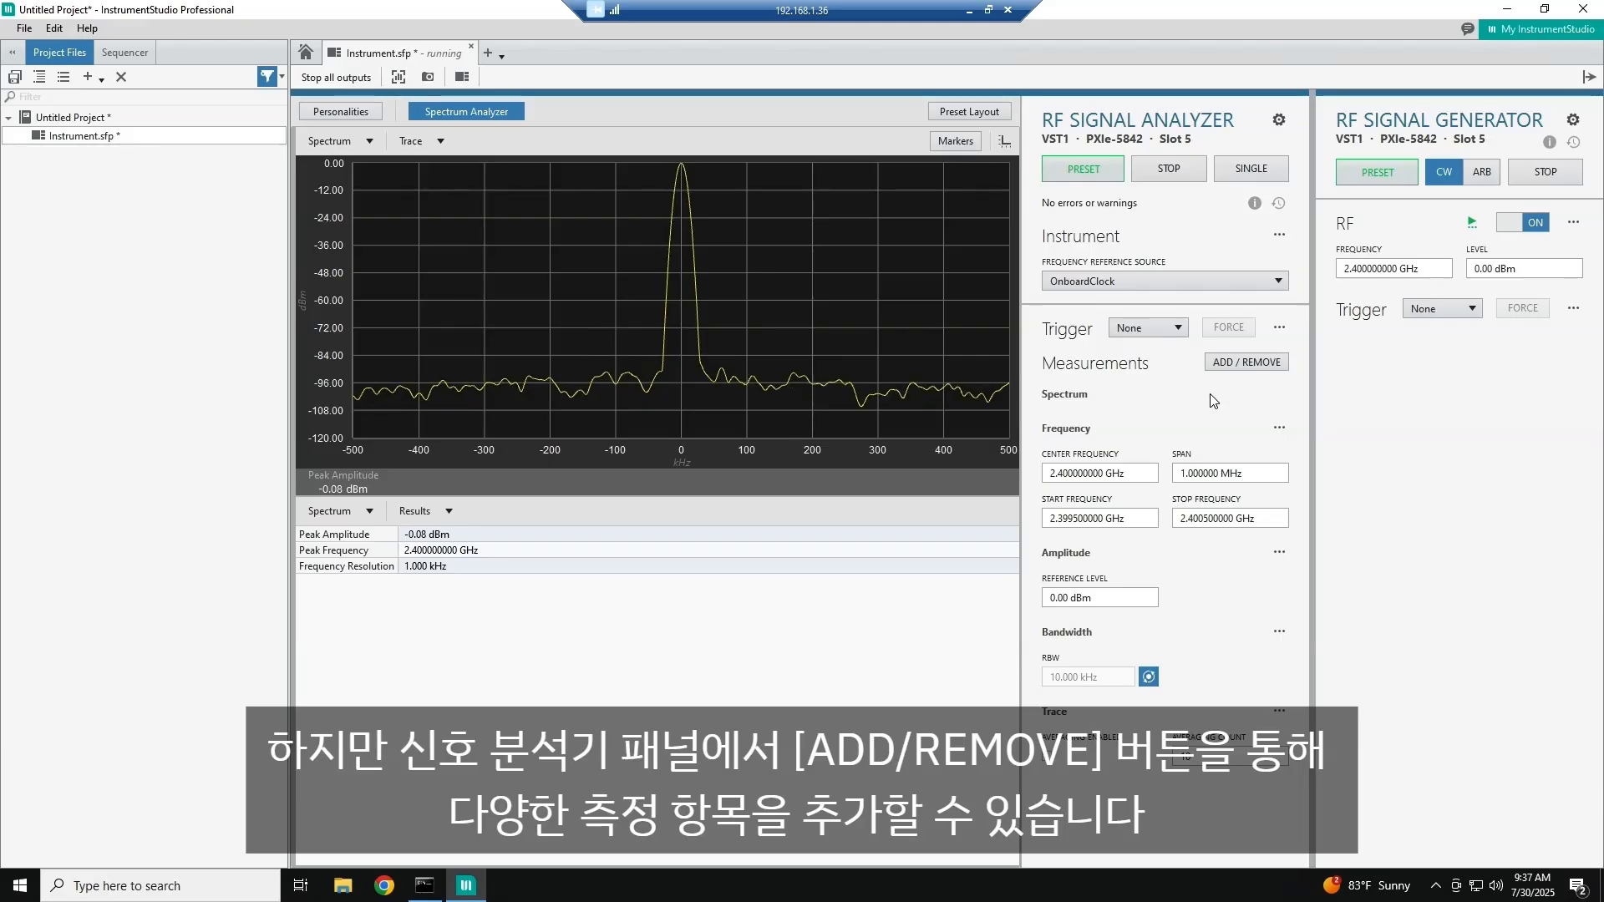
- Add the Transmit Power and Channel Power measurements to the analyzer and show the markers for the Spectrum graph
click(1244, 363)
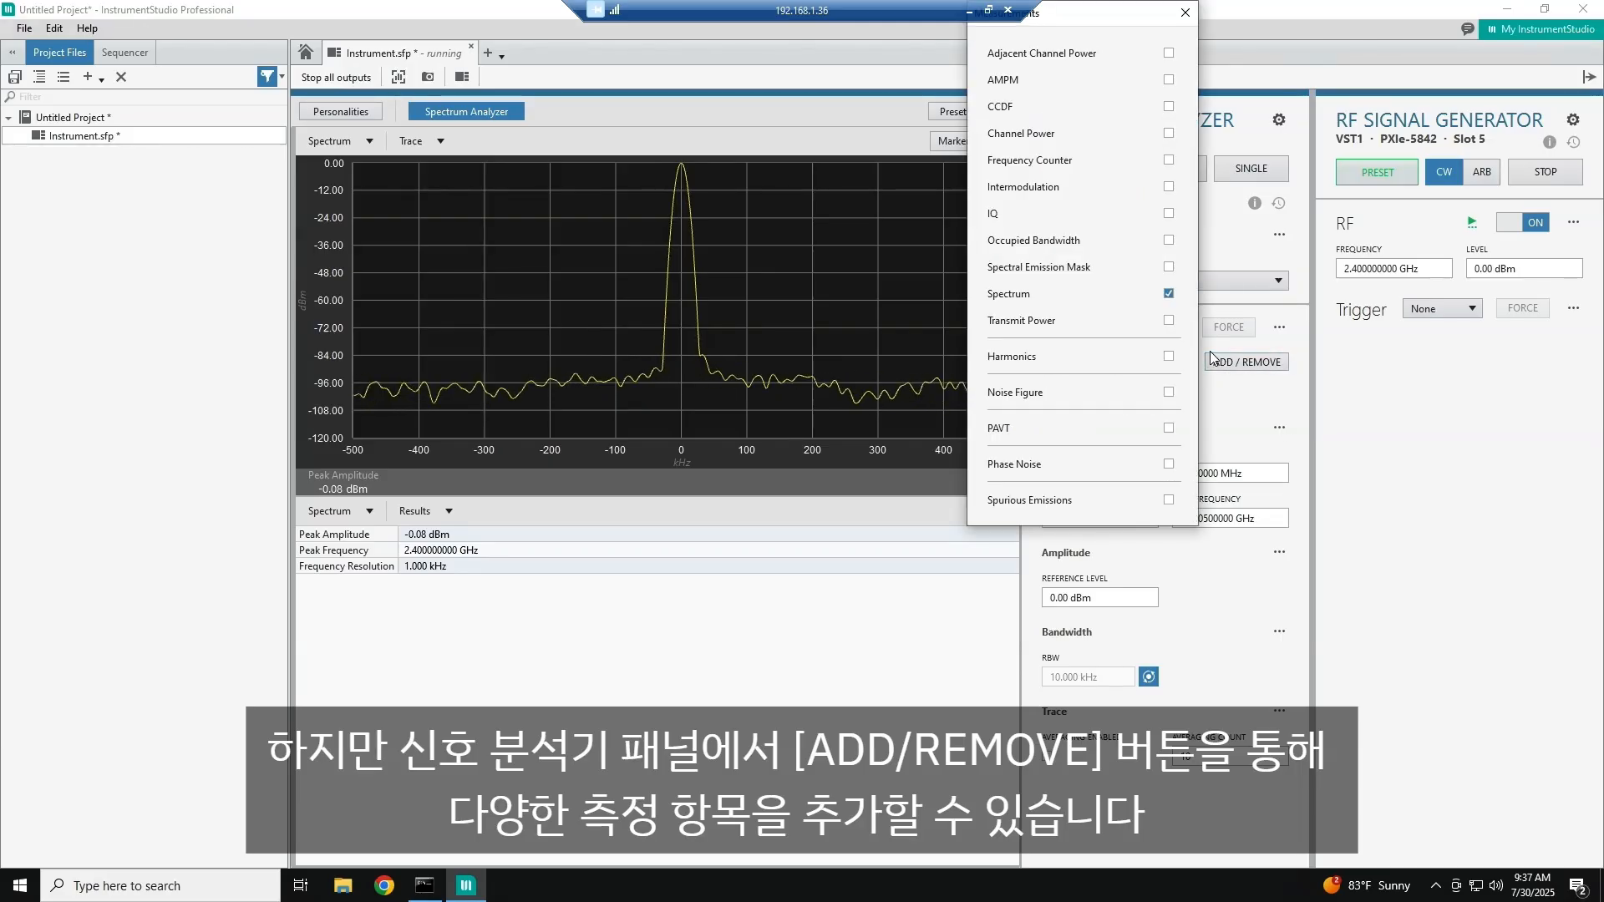
click(1169, 323)
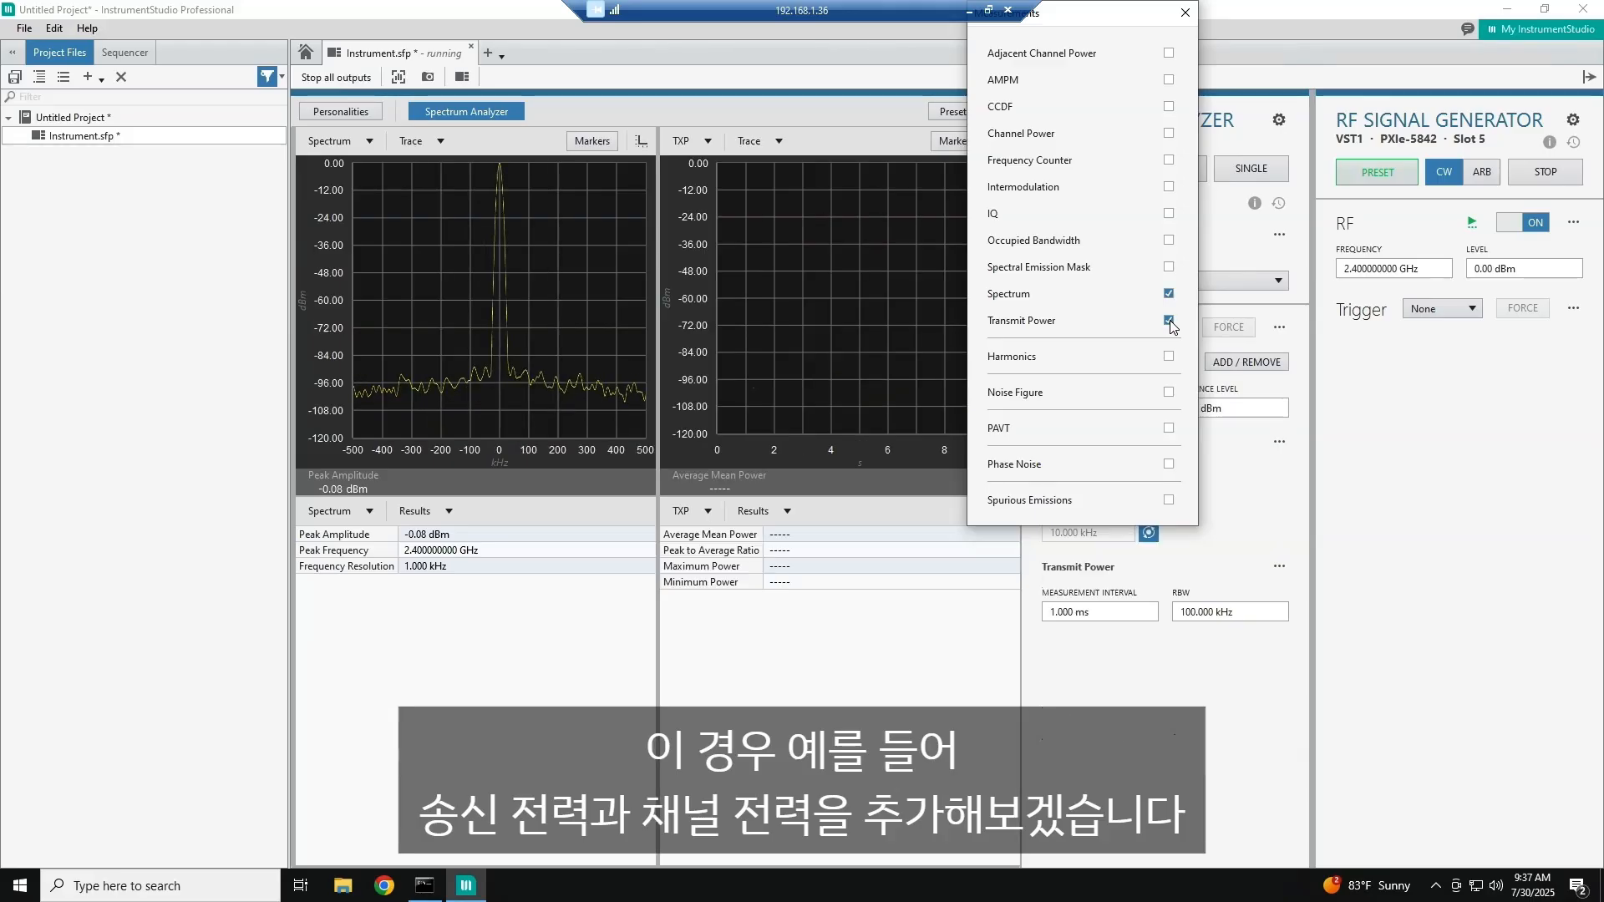
click(1169, 134)
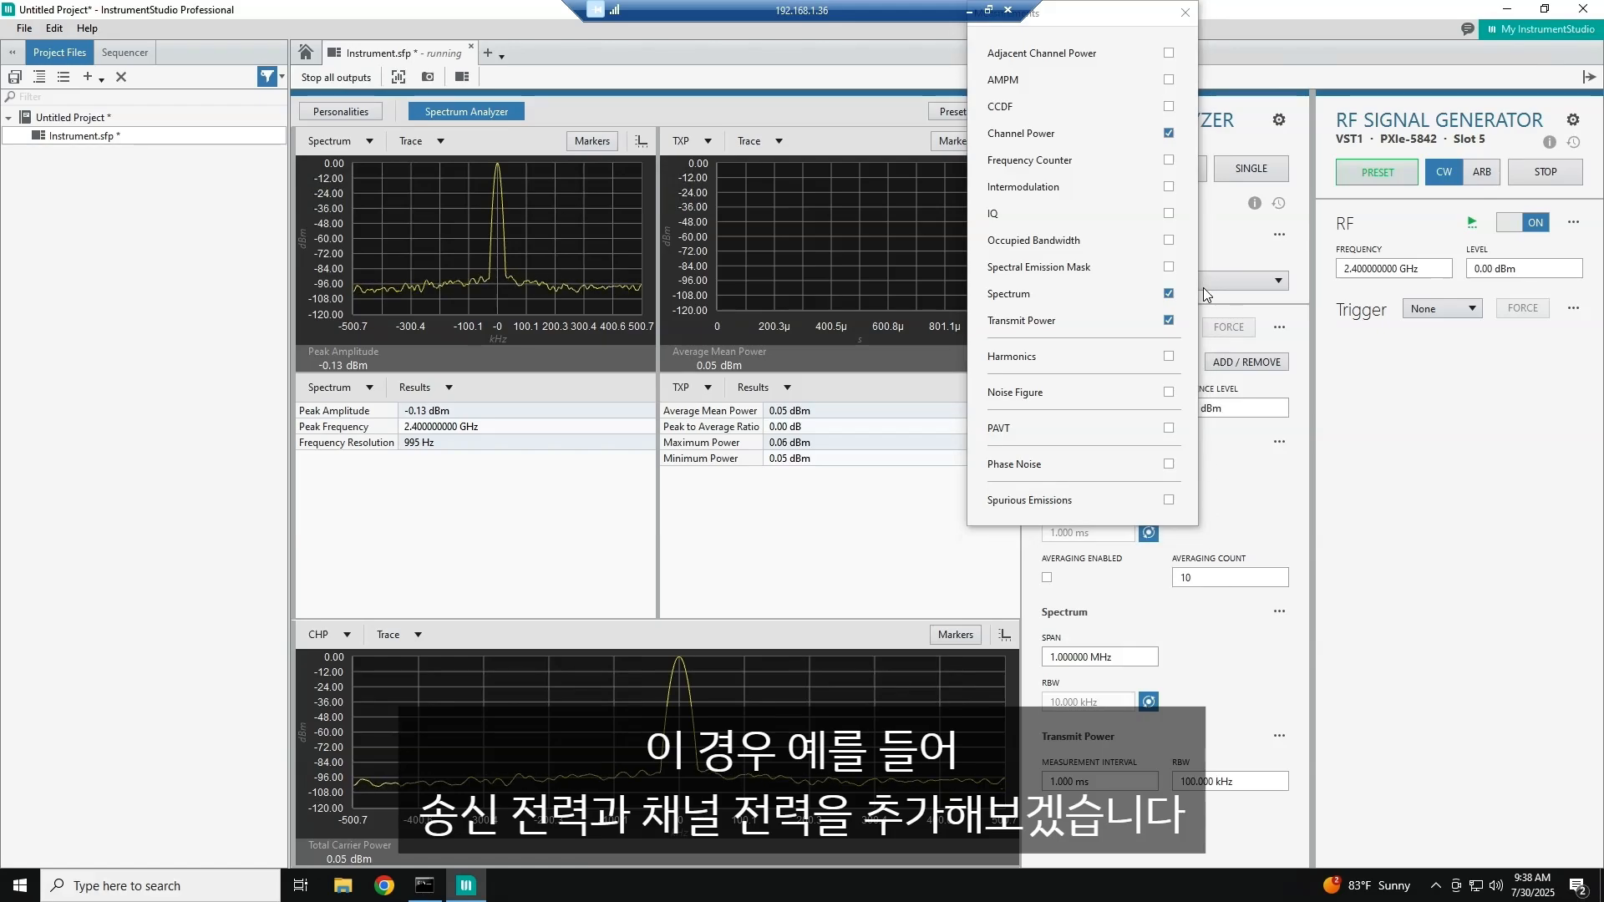
click(1184, 12)
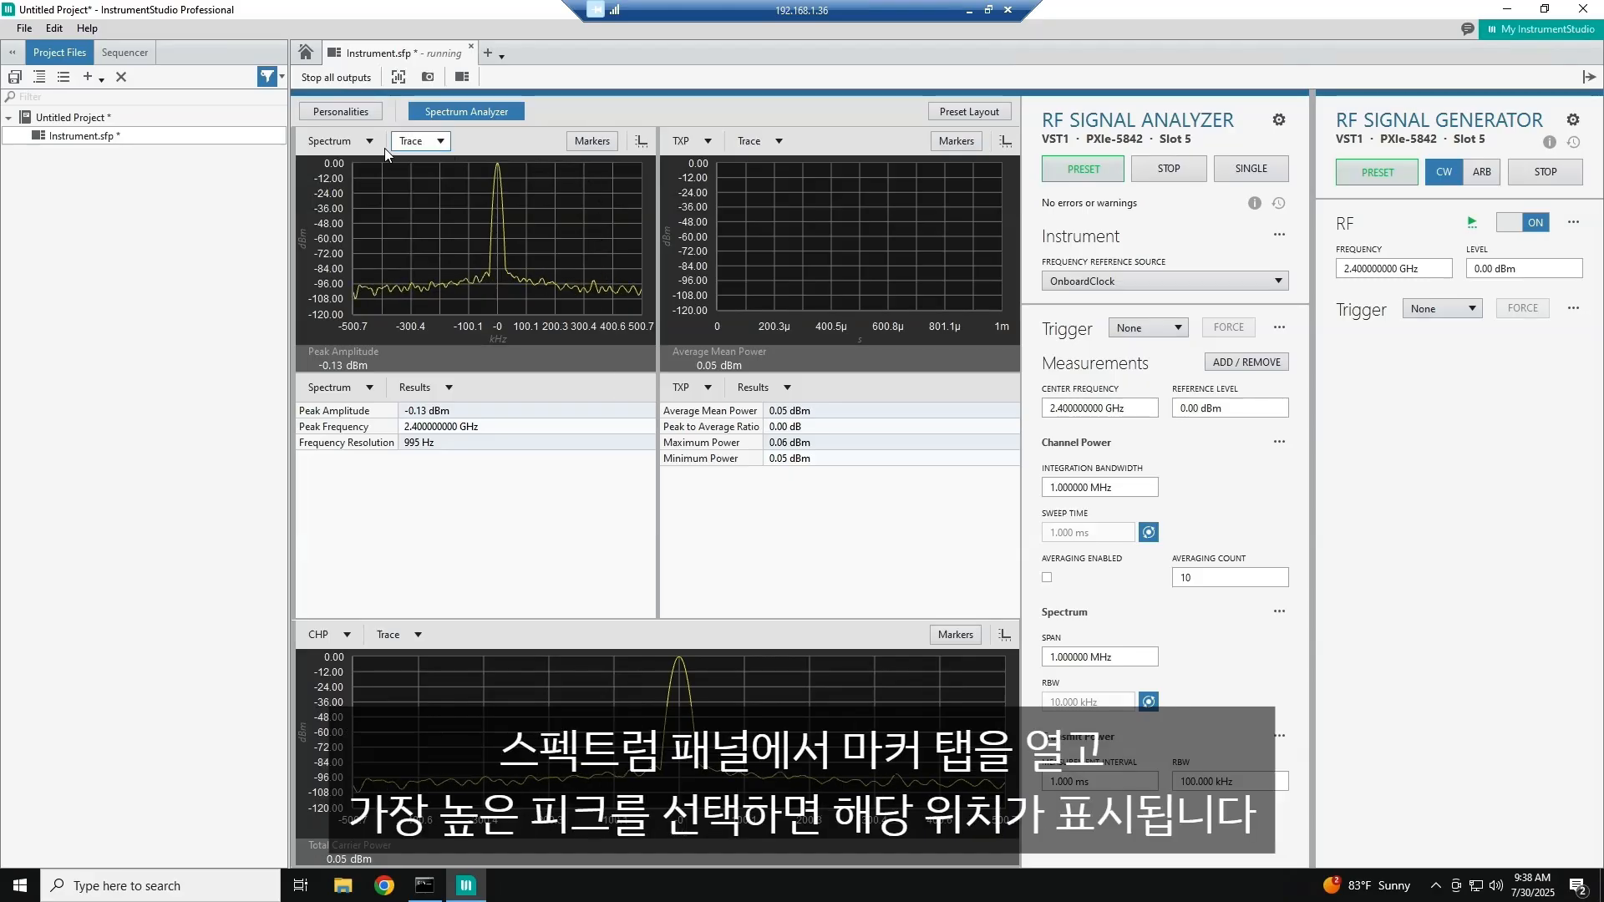
click(582, 142)
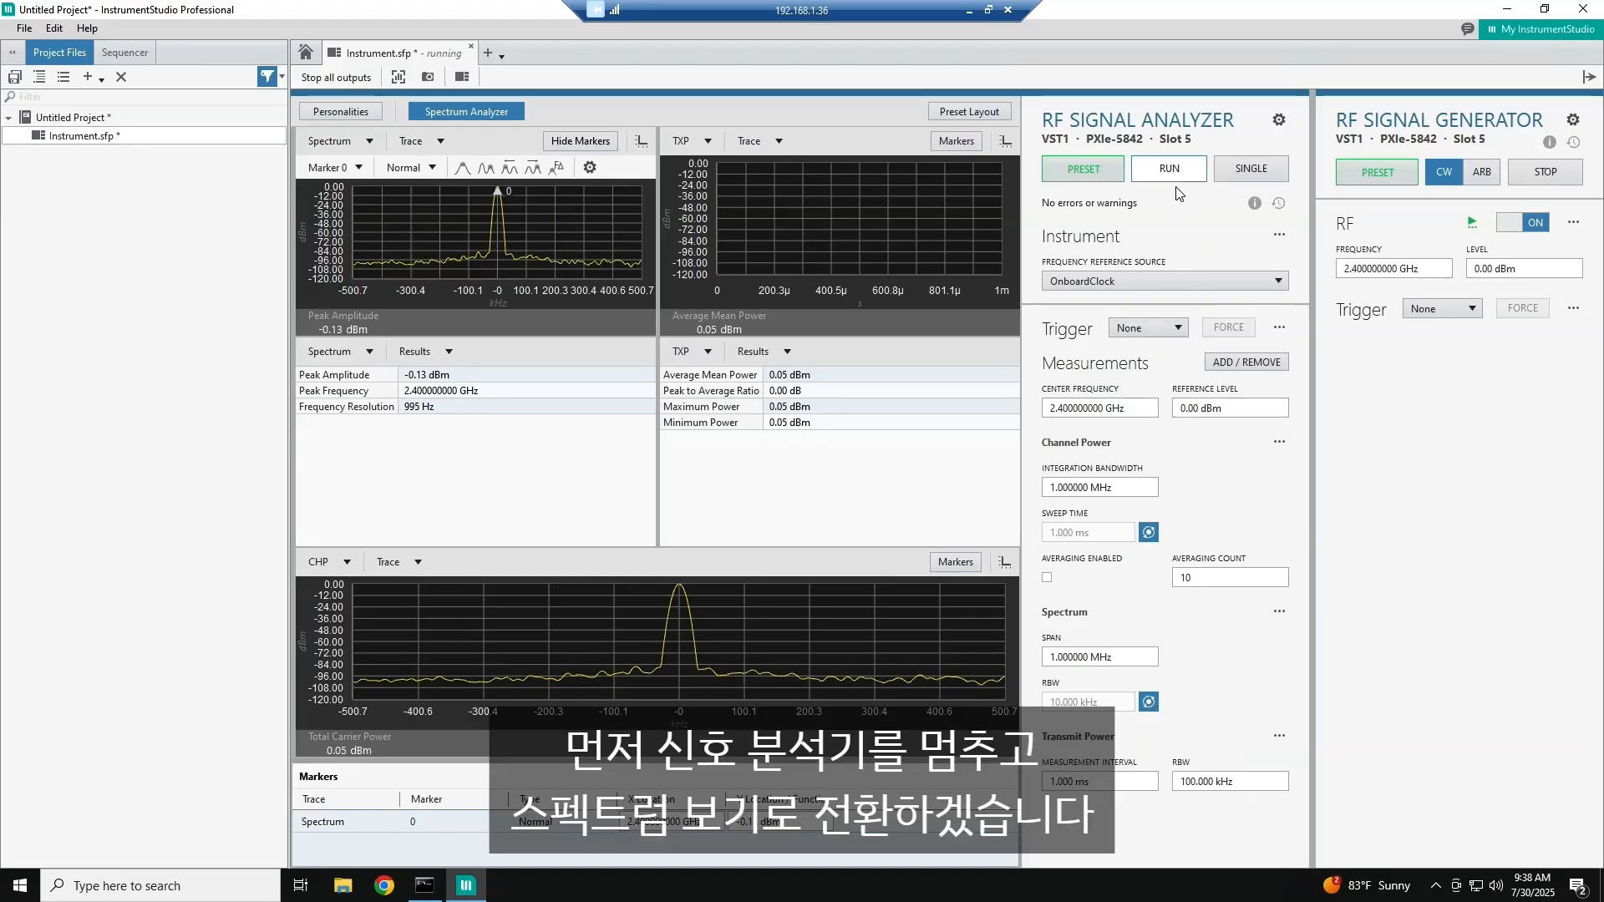
- Remove the Transmit Power and Channel Power measurements from the signal analyzer, keeping only Spectrum
click(1245, 361)
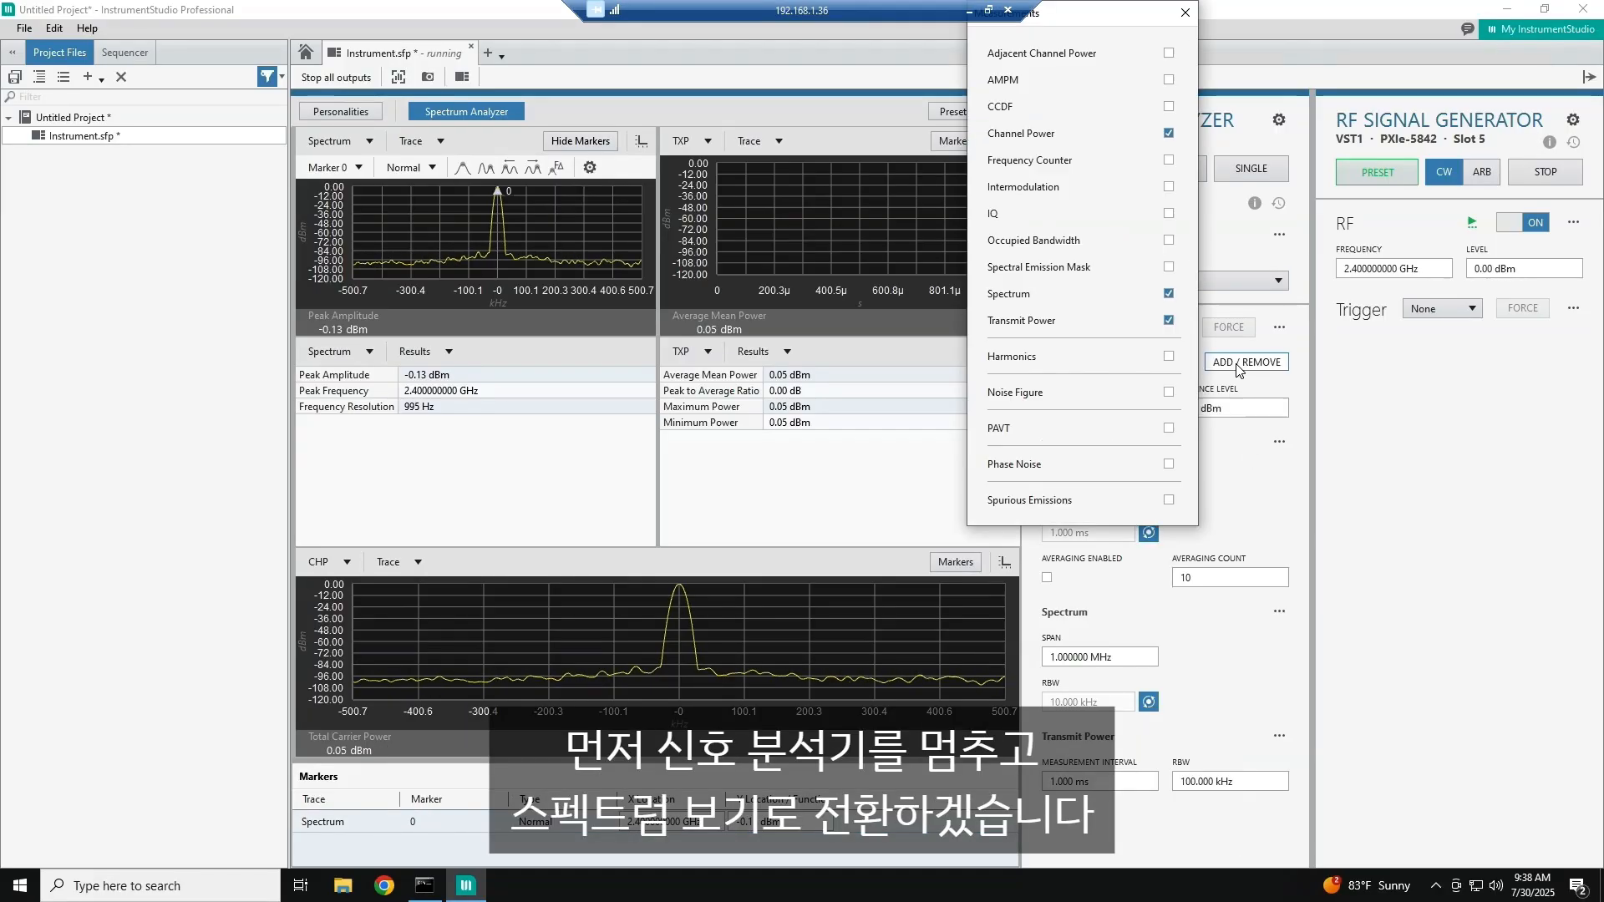
click(1169, 321)
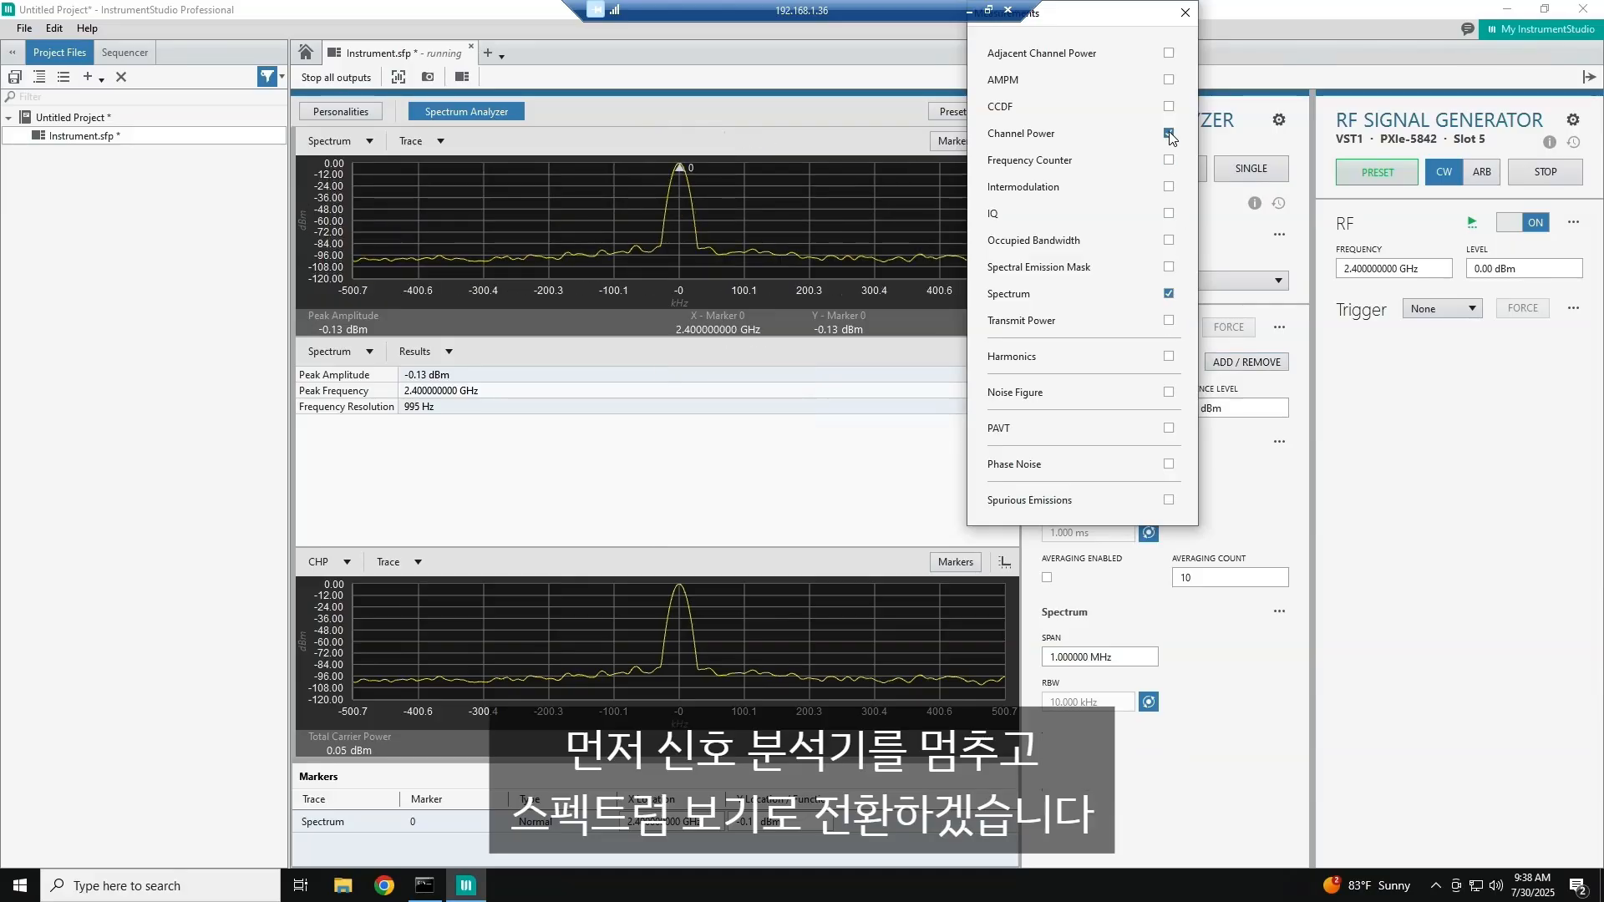
click(1168, 133)
click(1478, 528)
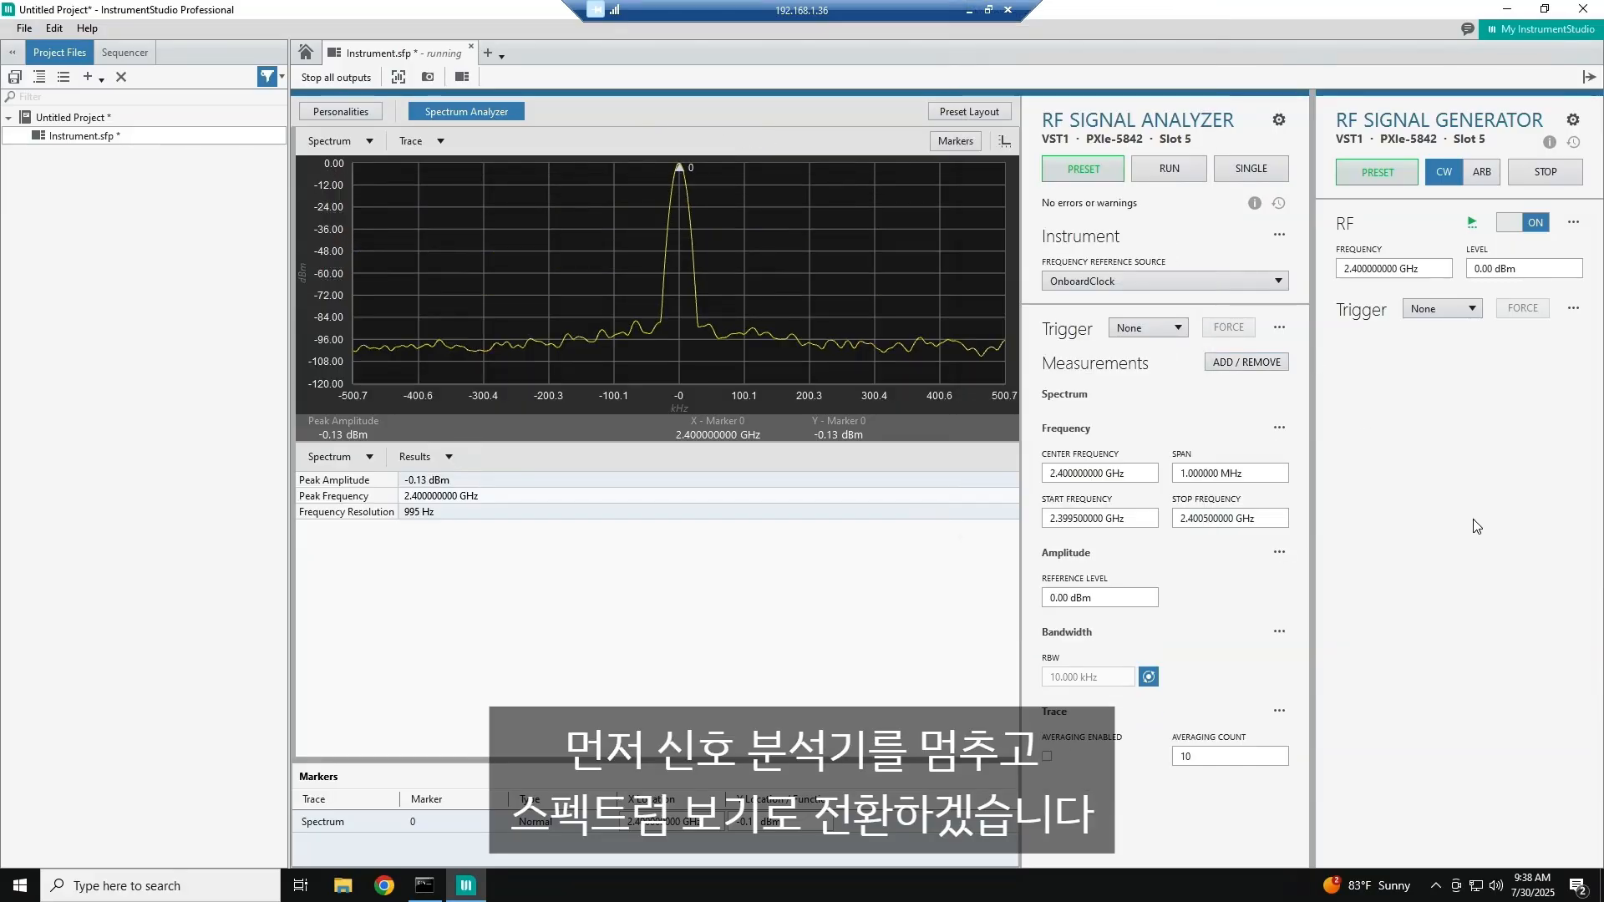
- Turn off the signal generator's RF output and switch the generator to ARB mode
click(1508, 224)
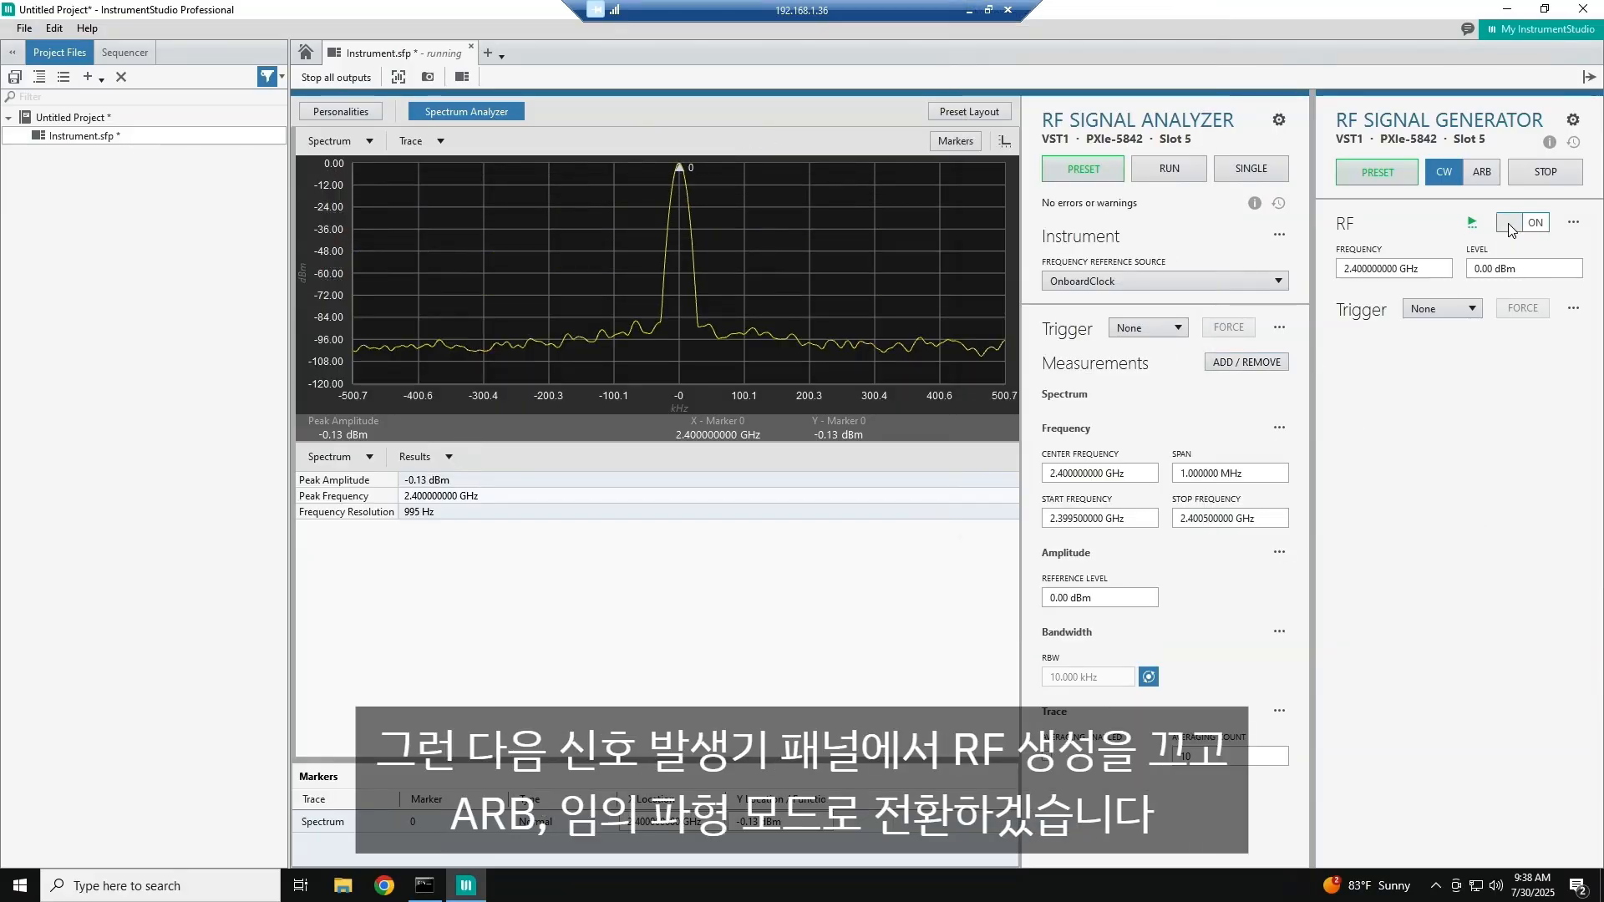
click(1510, 226)
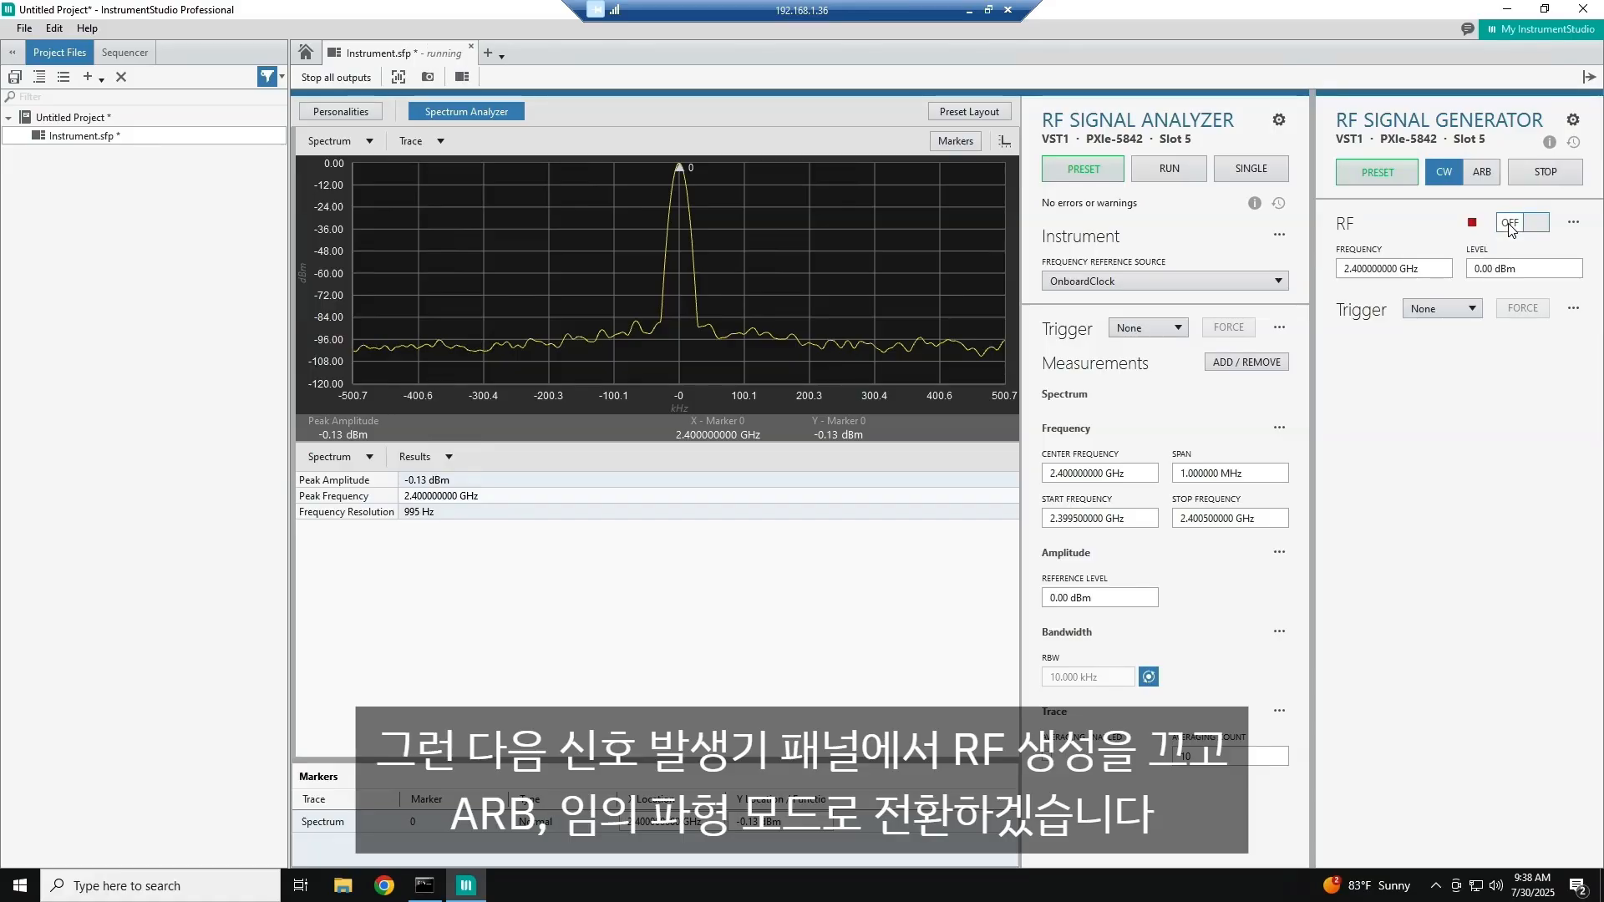
click(1484, 173)
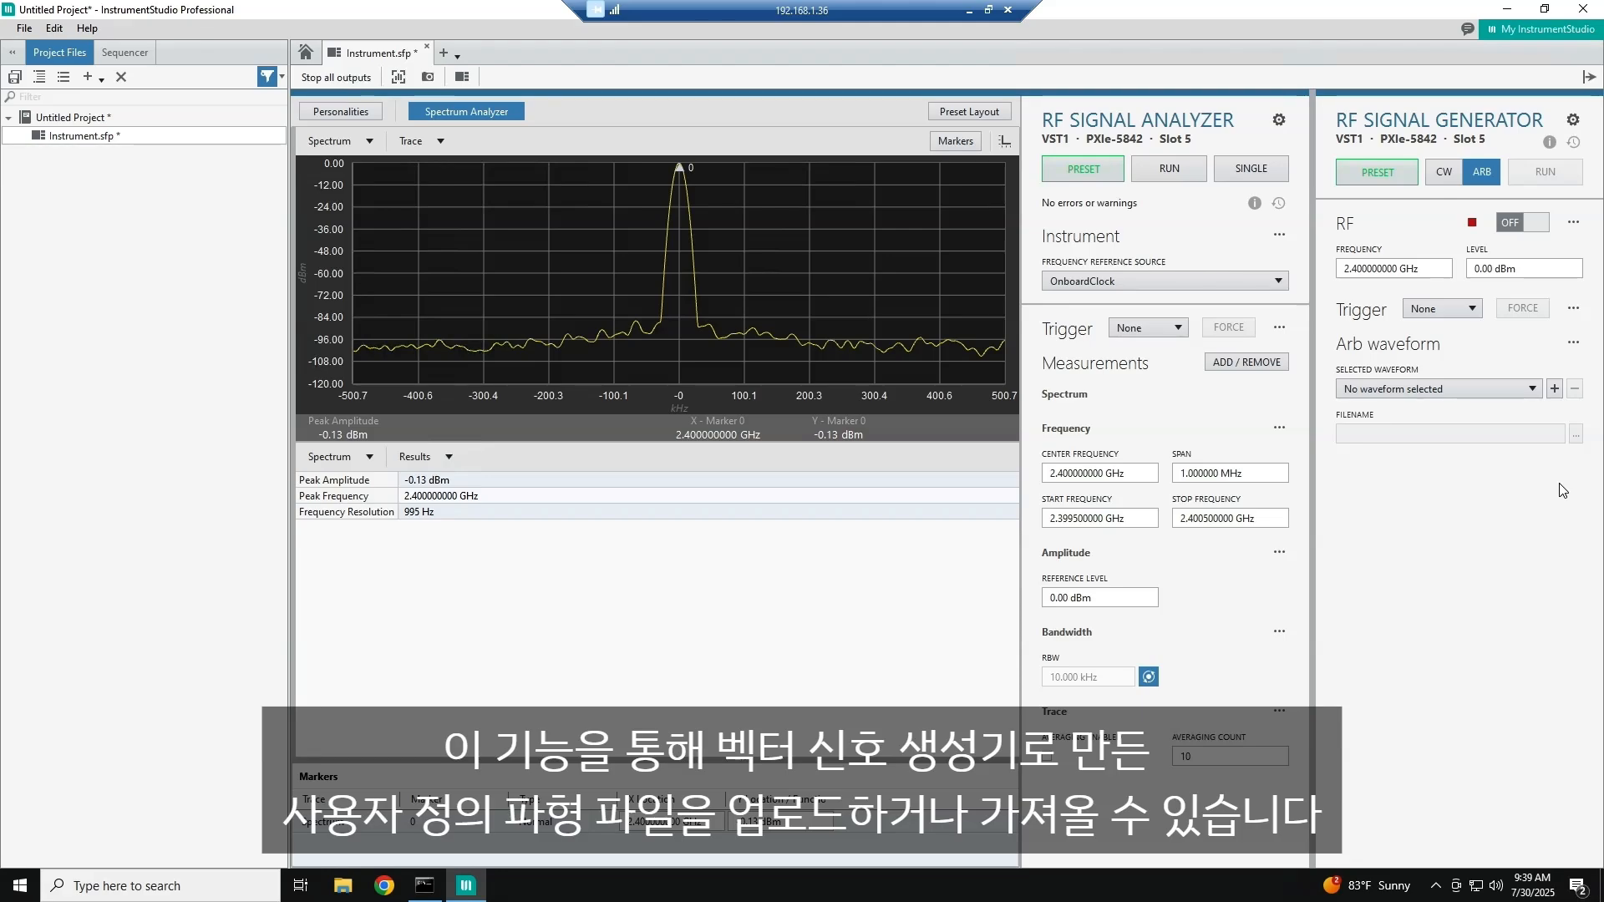
- Load the waveform file 16qam_160000Hz_rrc0pt25_ISdemo1 from the Desktop as the generator's arb waveform
click(1555, 390)
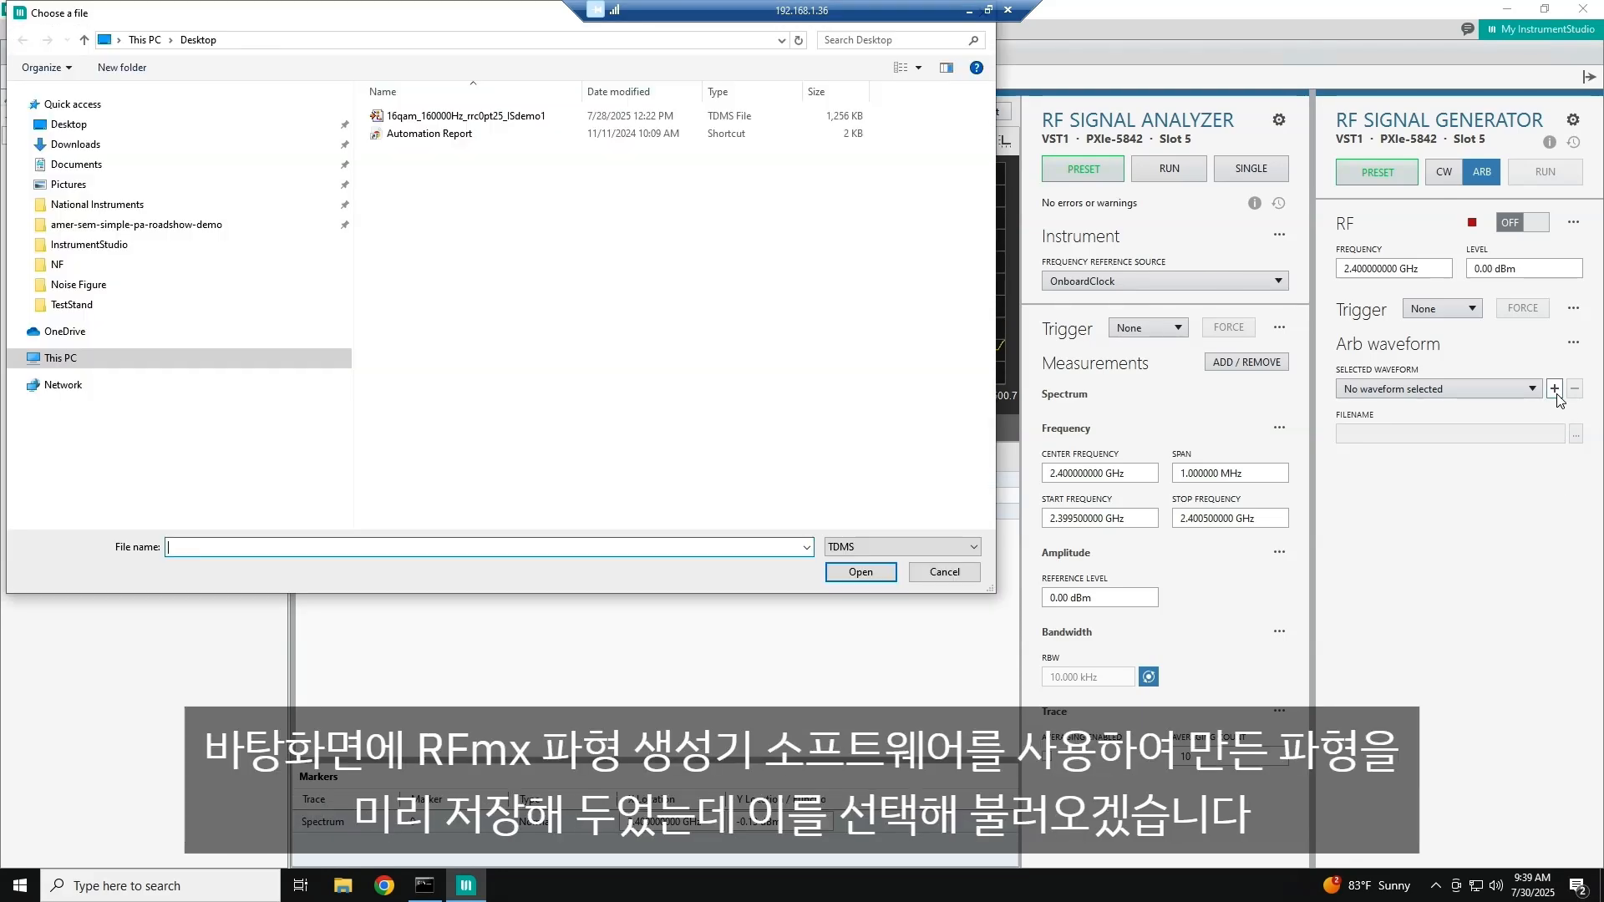
click(543, 116)
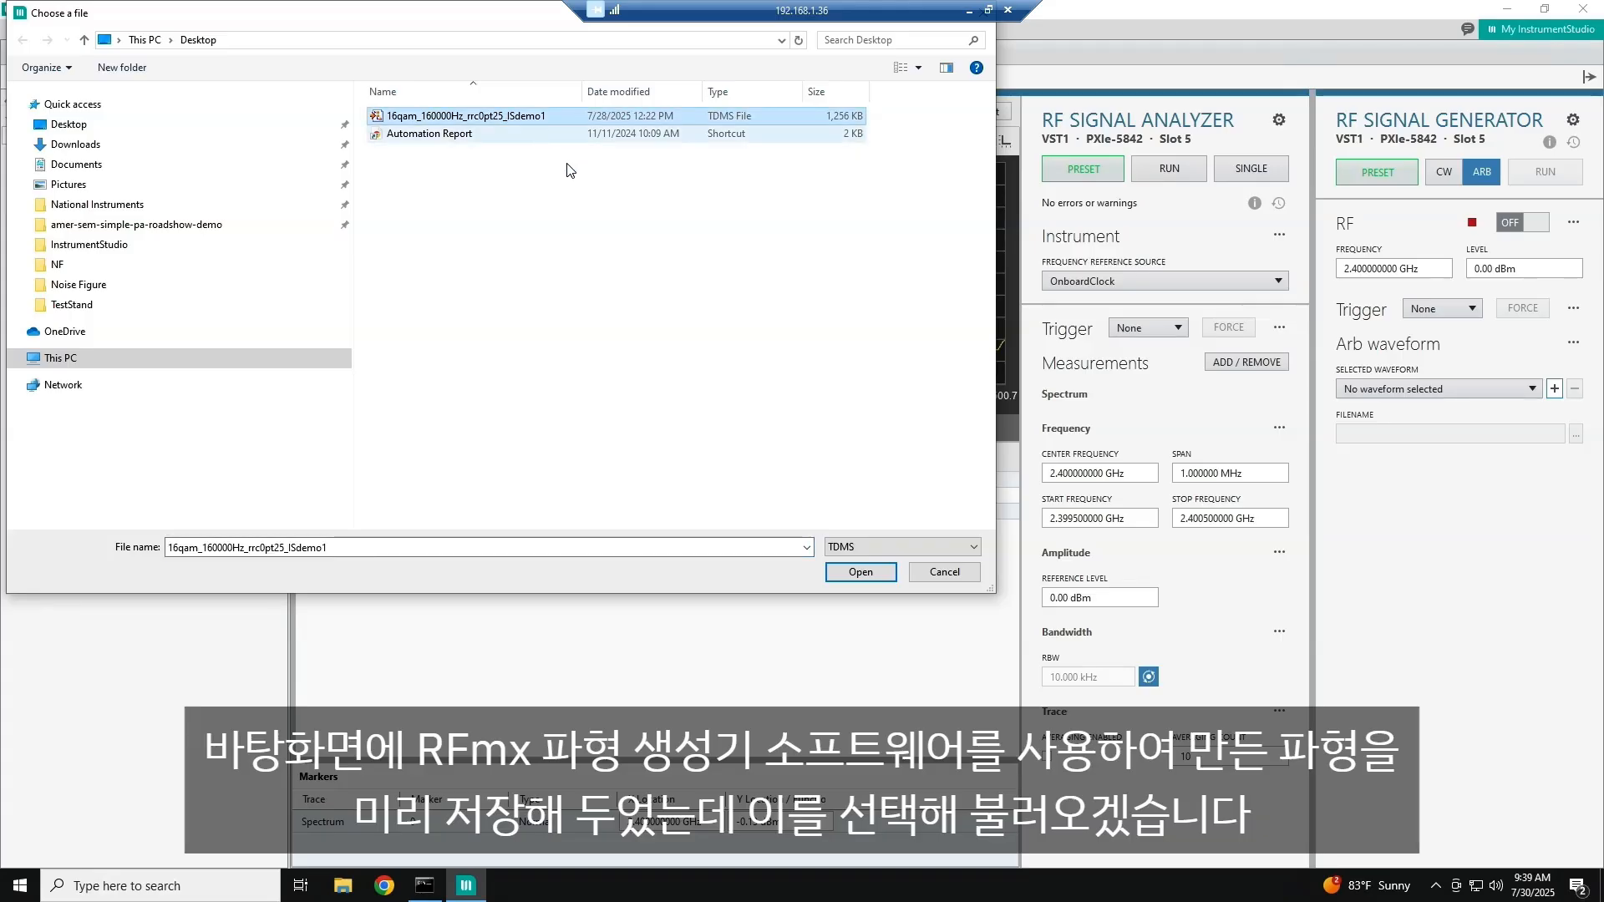
click(860, 571)
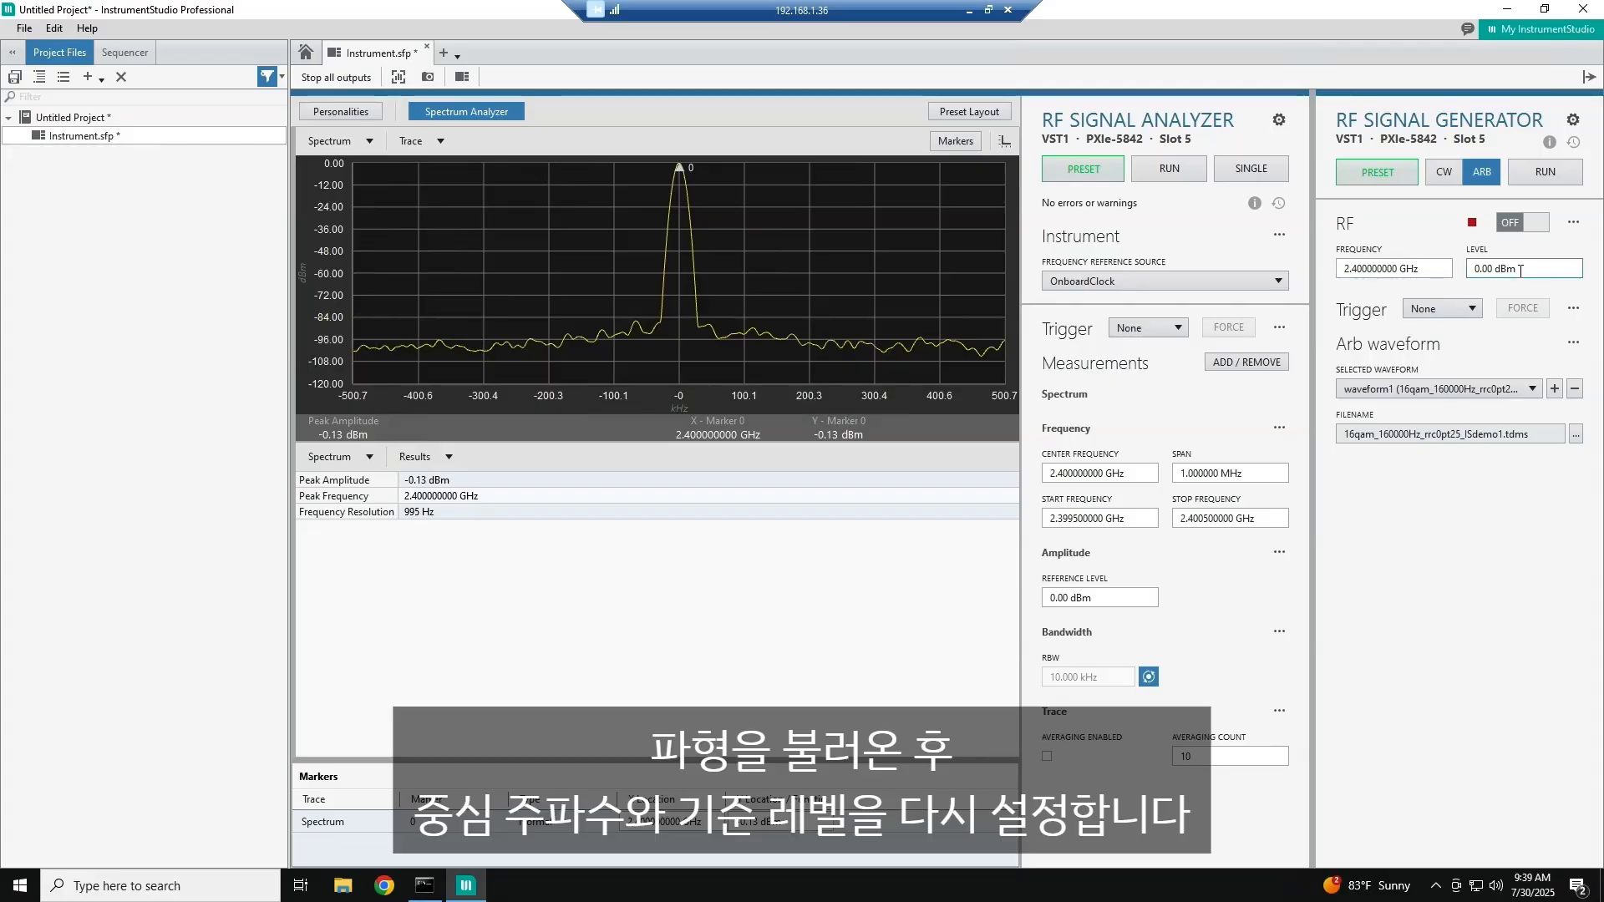
- Turn on the RF output and run the signal generator with the loaded waveform, and start the signal analyzer
click(1535, 227)
click(1540, 173)
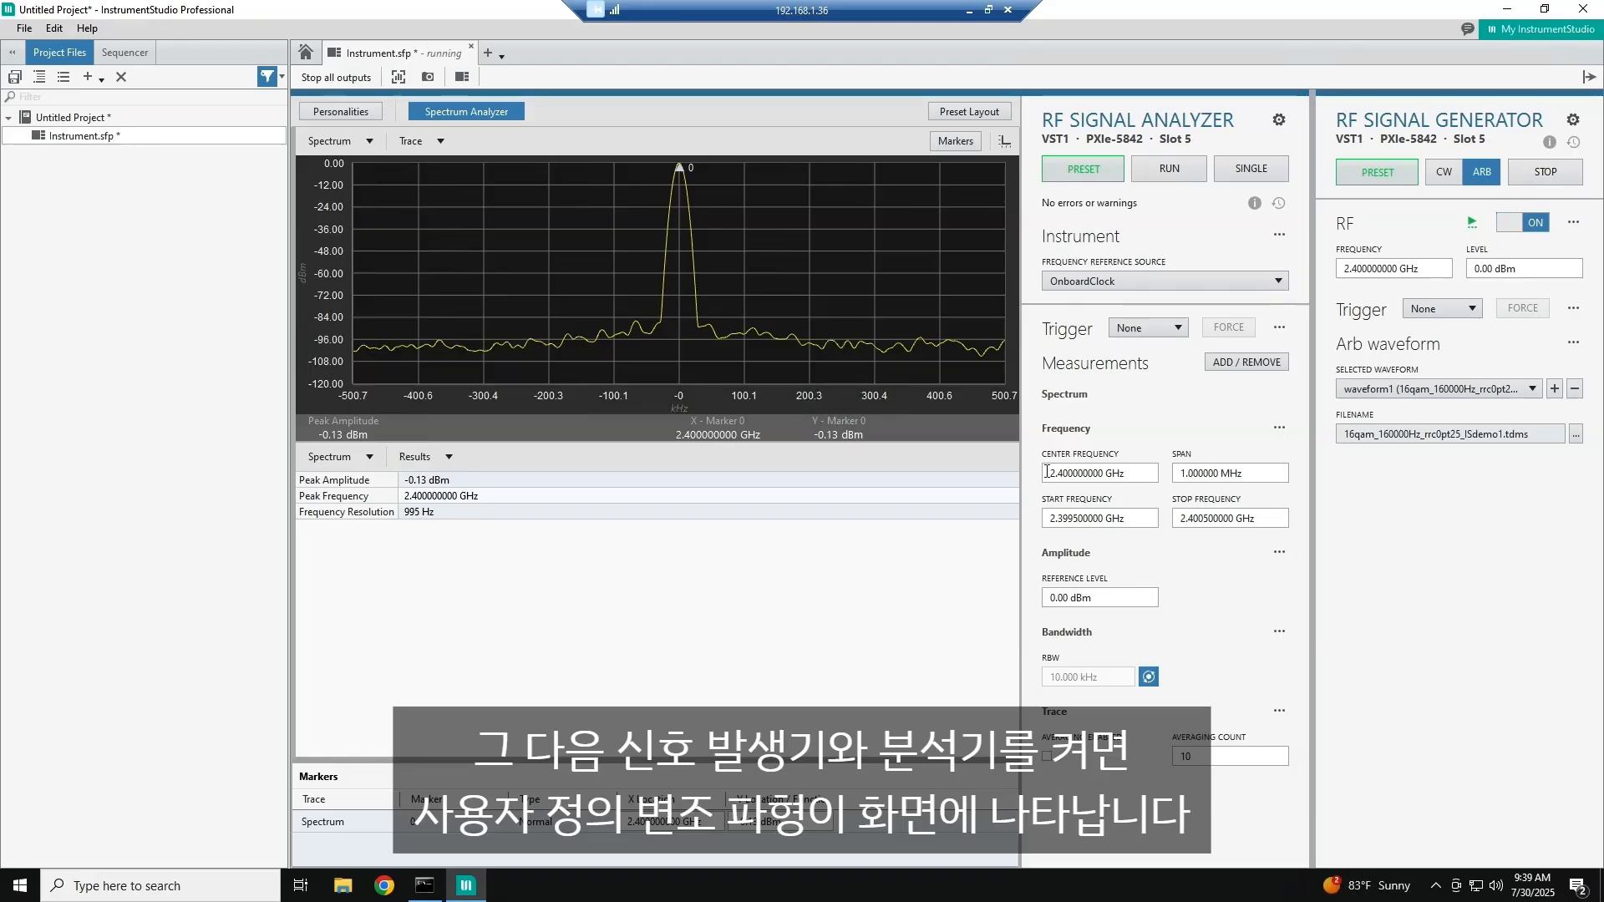
click(1190, 178)
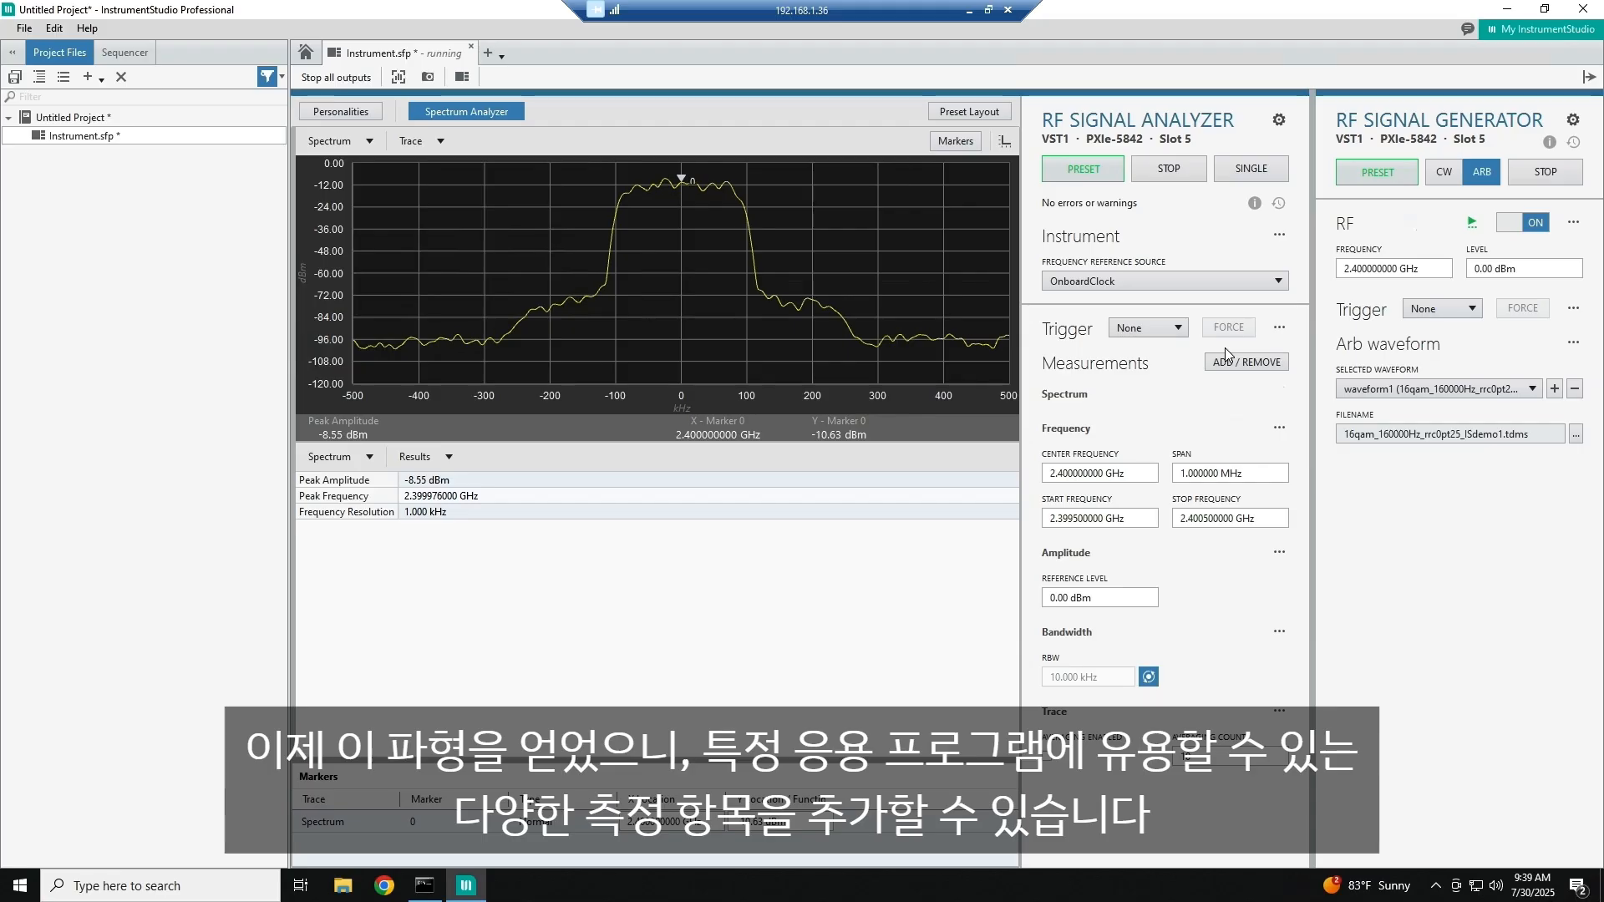
- Add the Adjacent Channel Power and IQ measurements to the signal analyzer alongside Spectrum
click(1228, 366)
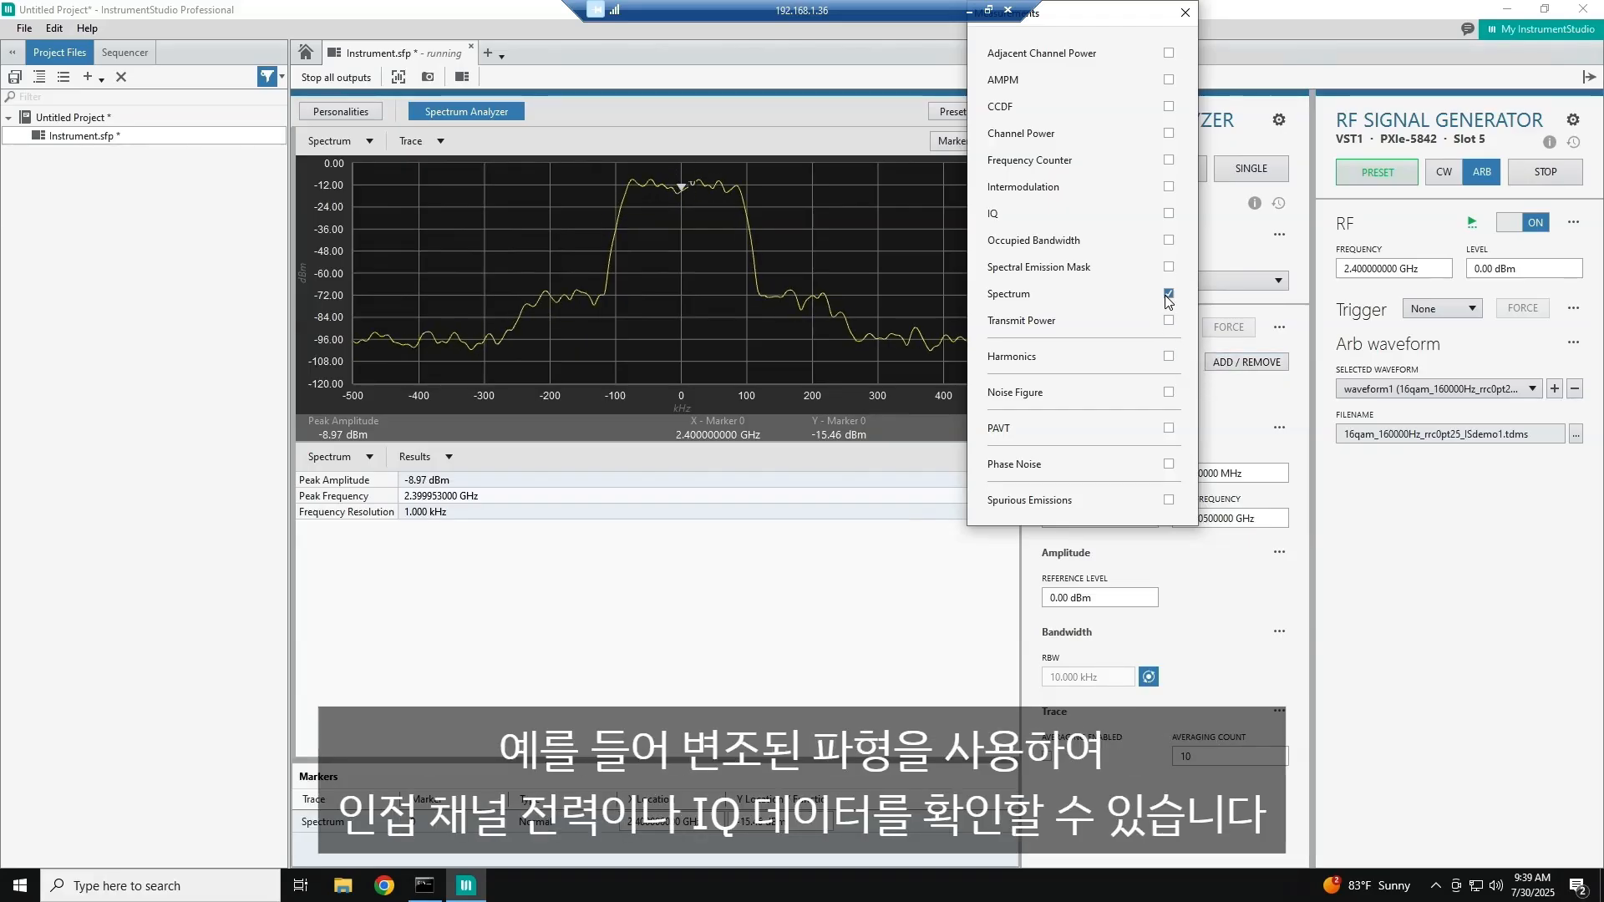
click(1169, 54)
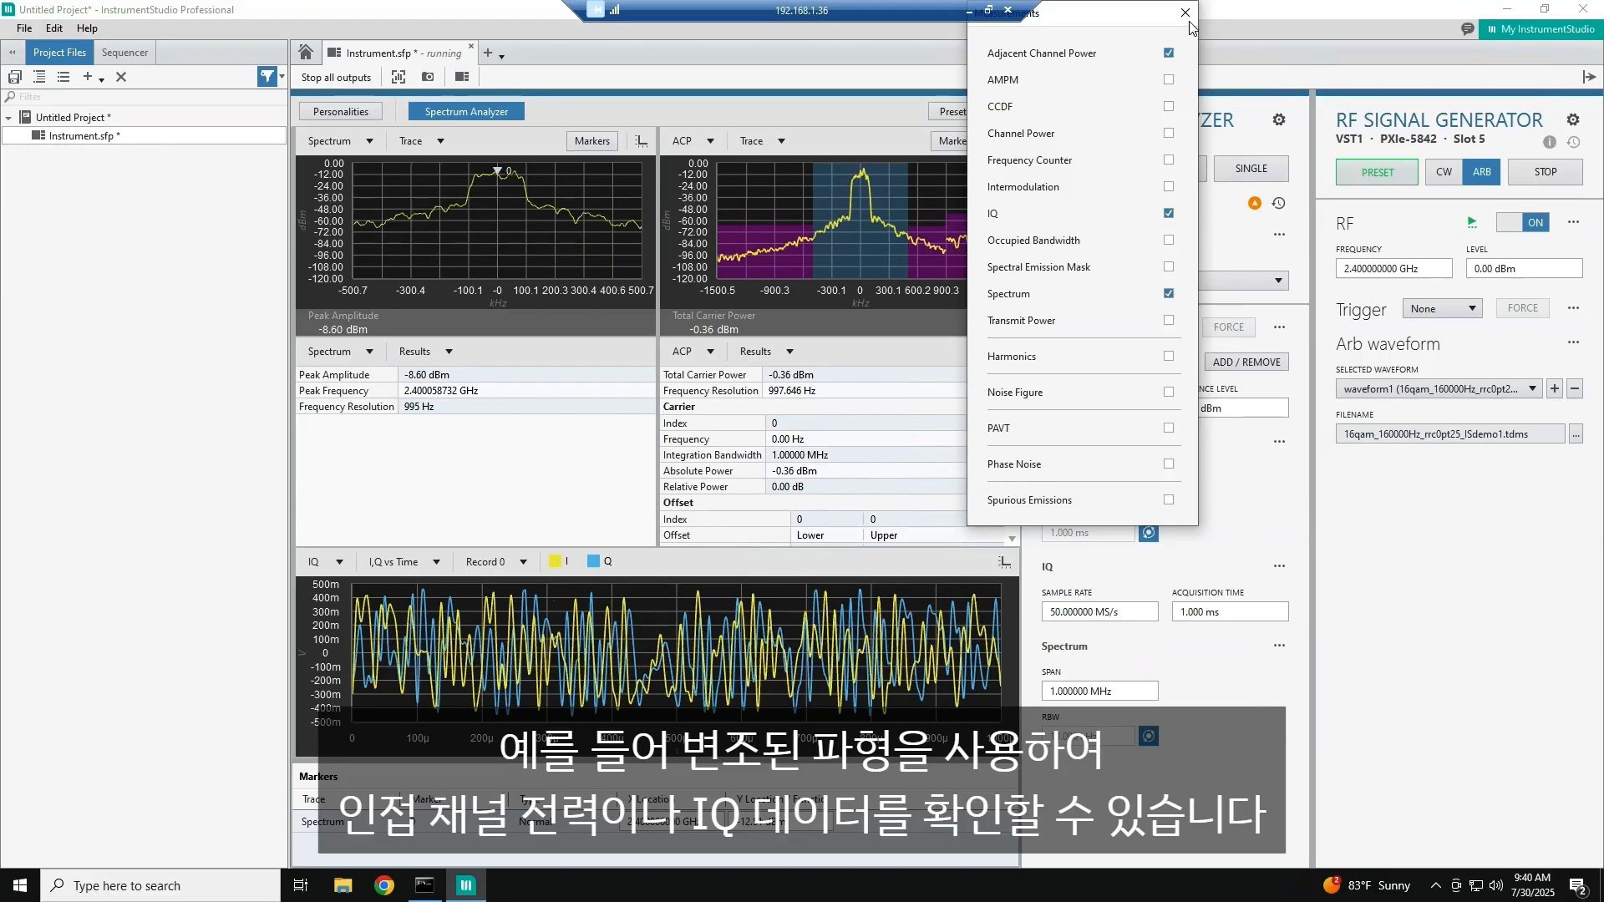
click(1184, 13)
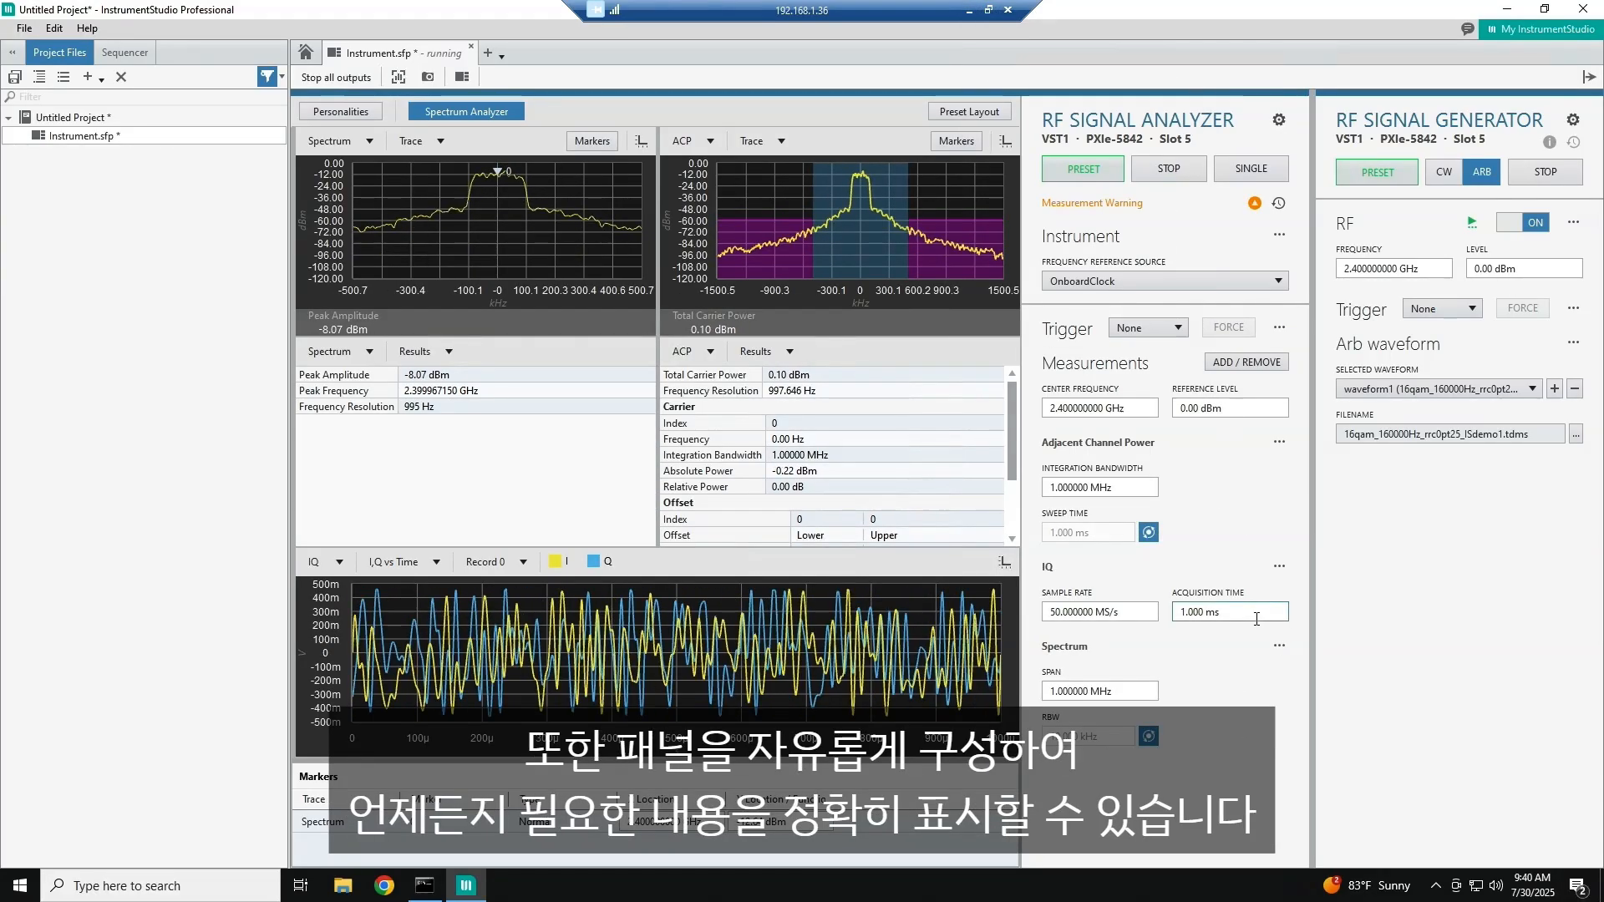